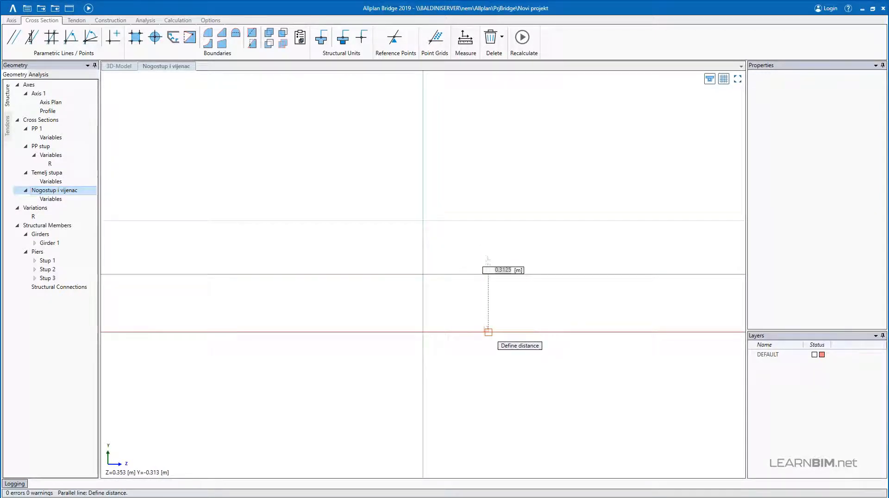
# Place the horizontal parallel line below the horizontal axis and add a vertical parallel line 1.15 m right of the vertical axis
pyautogui.press('Return')
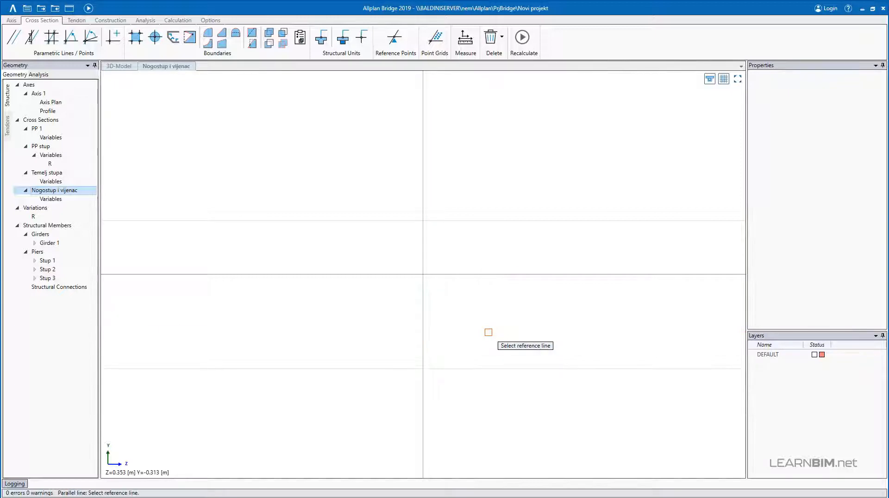
pyautogui.click(422, 178)
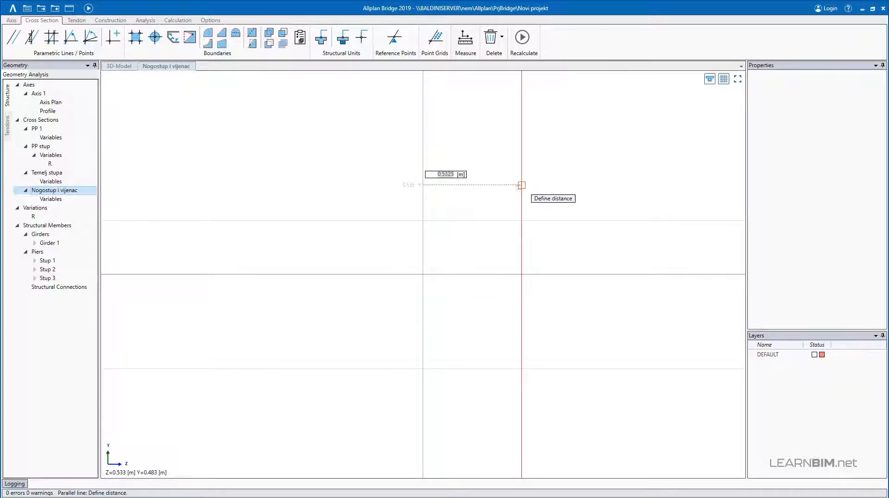
pyautogui.write('1.15')
pyautogui.press('Return')
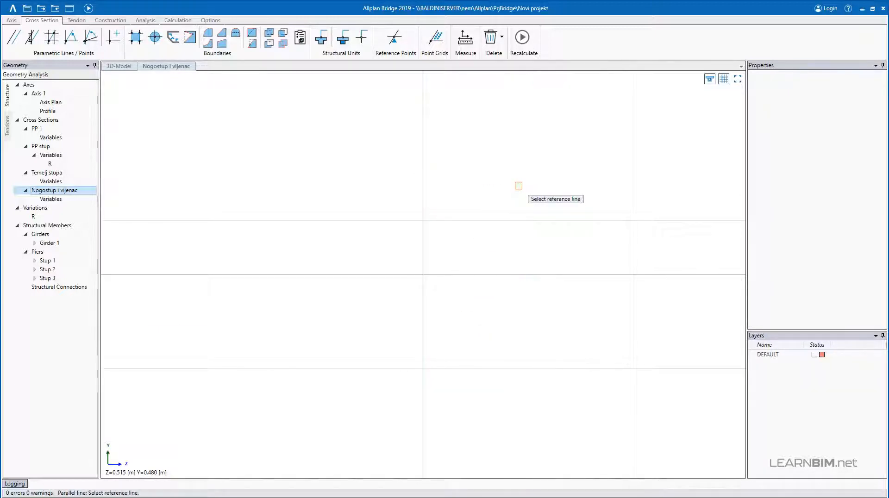
# Add two vertical parallel lines 0.04 m and 0.13 m left of the vertical axis
pyautogui.click(423, 175)
pyautogui.write('0.04')
pyautogui.press('Return')
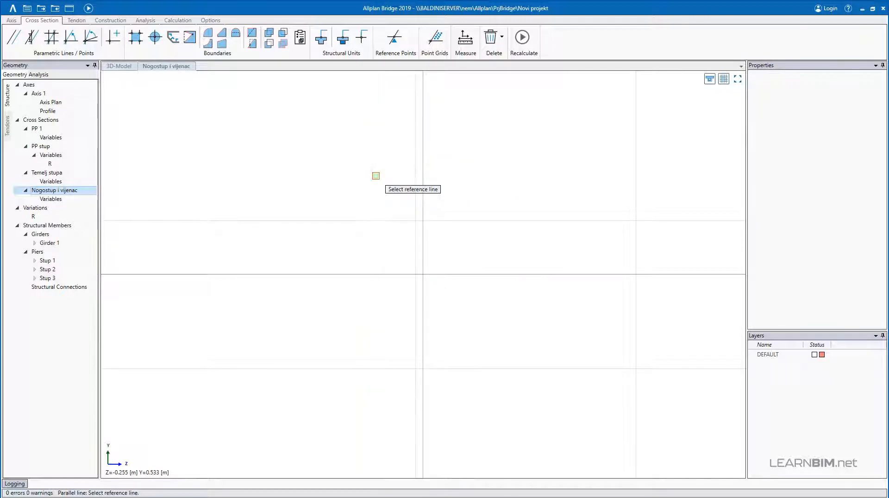
pyautogui.click(421, 174)
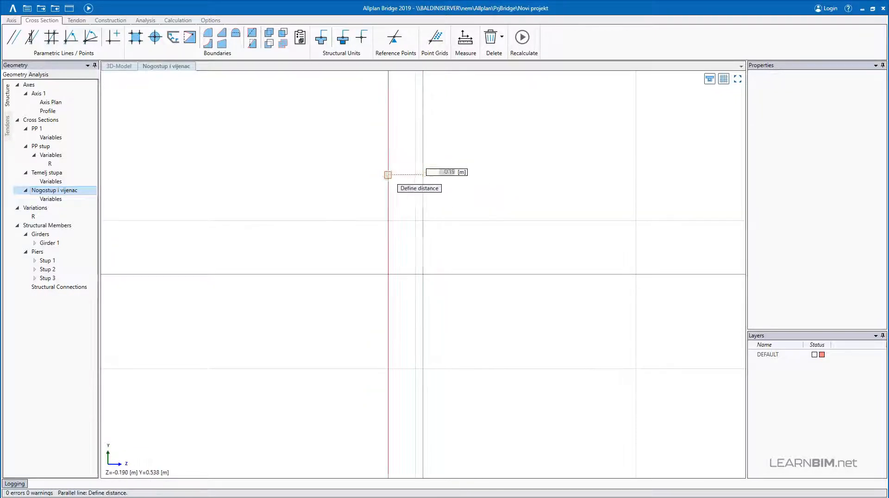
pyautogui.write('0.13')
pyautogui.press('Return')
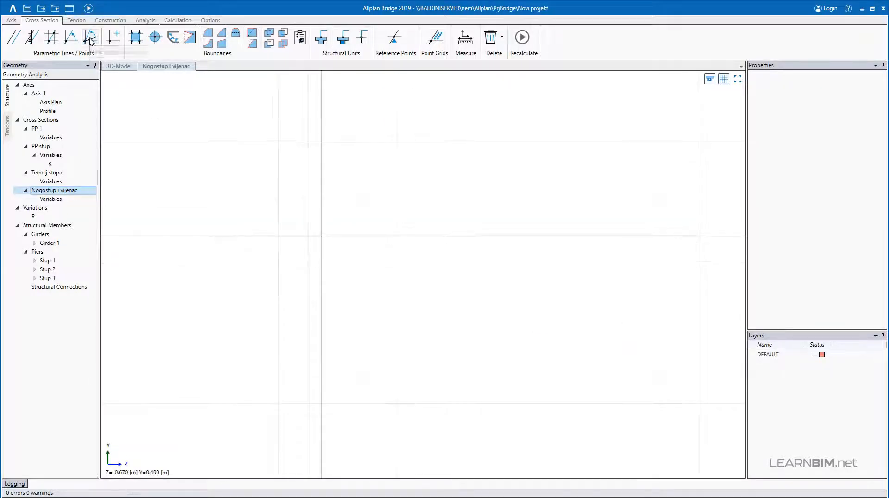
# Add lines inclined 2.5% relative to the two left verticals, each through that vertical's intersection with the horizontal axis
pyautogui.click(91, 39)
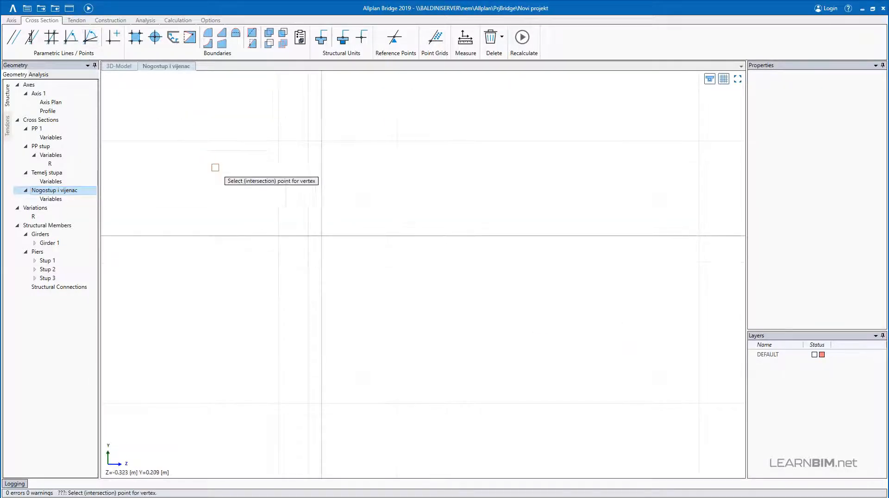
pyautogui.click(279, 265)
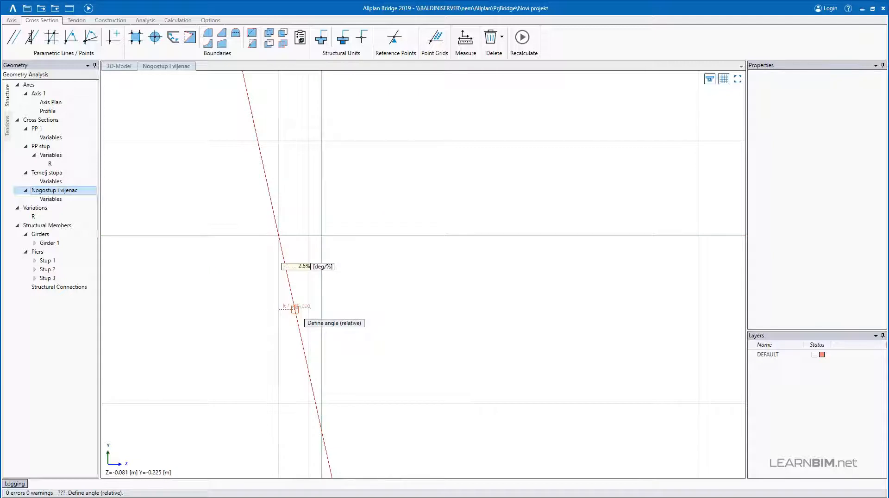
pyautogui.write('2.5%')
pyautogui.press('Return')
pyautogui.click(305, 237)
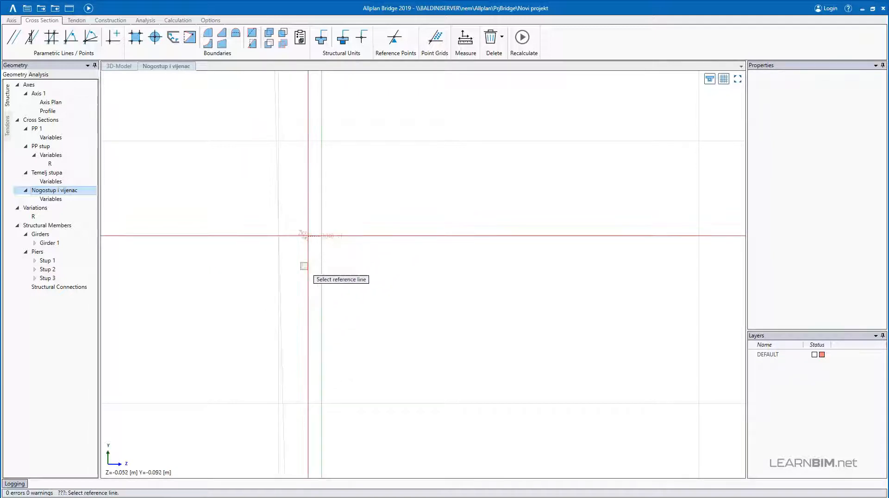
pyautogui.click(308, 273)
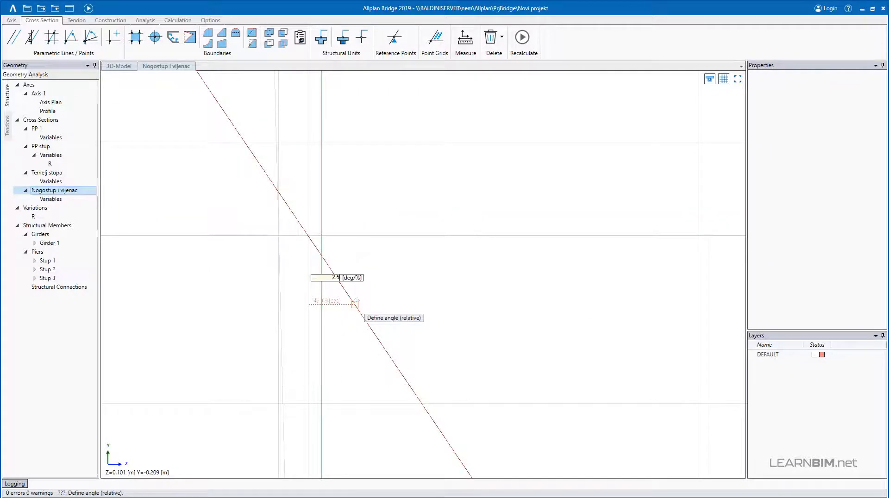
pyautogui.press('Return')
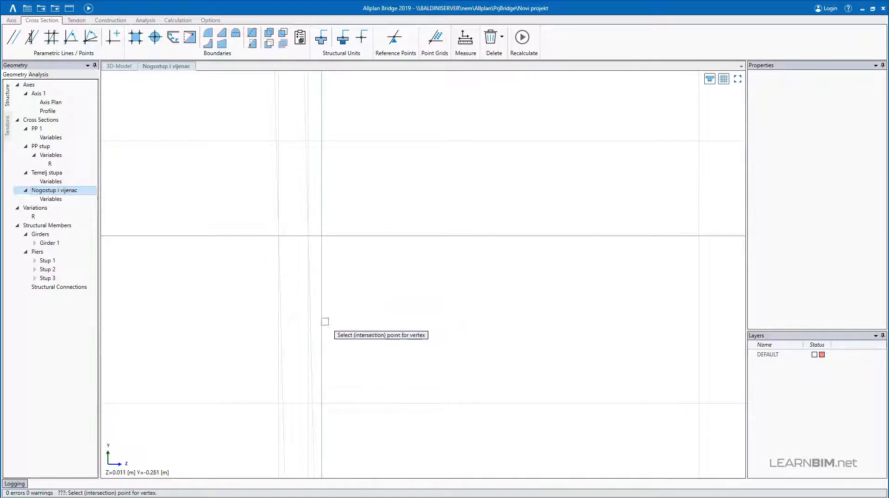
# Add a slightly inclined line relative to the lower horizontal line, through its intersection with the outer inclined line
pyautogui.click(286, 403)
pyautogui.click(378, 404)
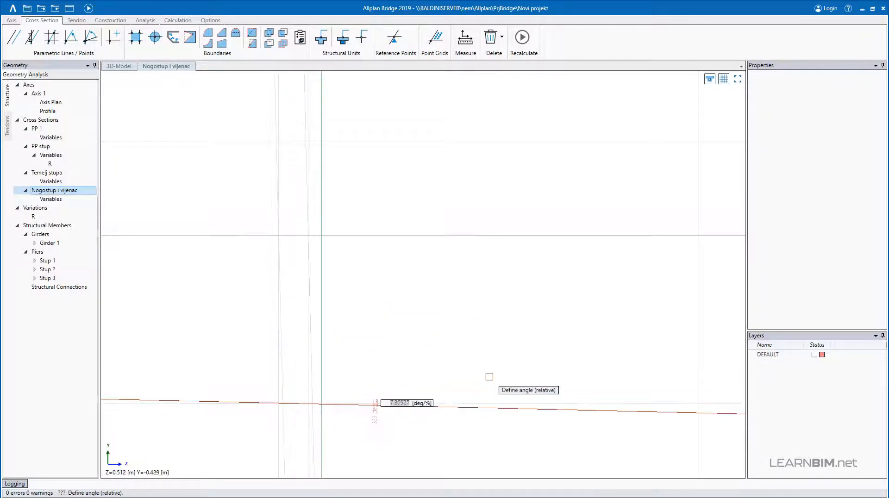
pyautogui.press('Return')
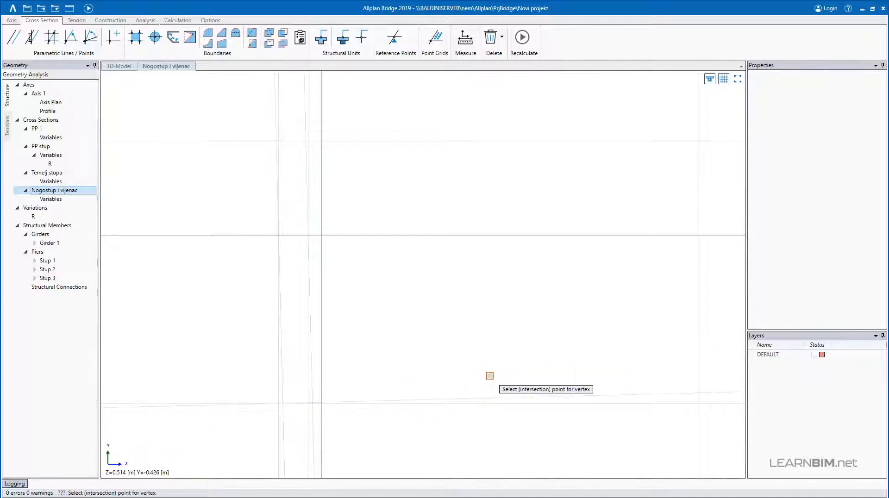
# Add two parametric points offset from the axis origin by 0.3/0.13 m and 0.65/0.13 m (z/y)
pyautogui.scroll(-2, 549, 340)
pyautogui.moveTo(549, 339); pyautogui.dragTo(484, 358, button='middle')
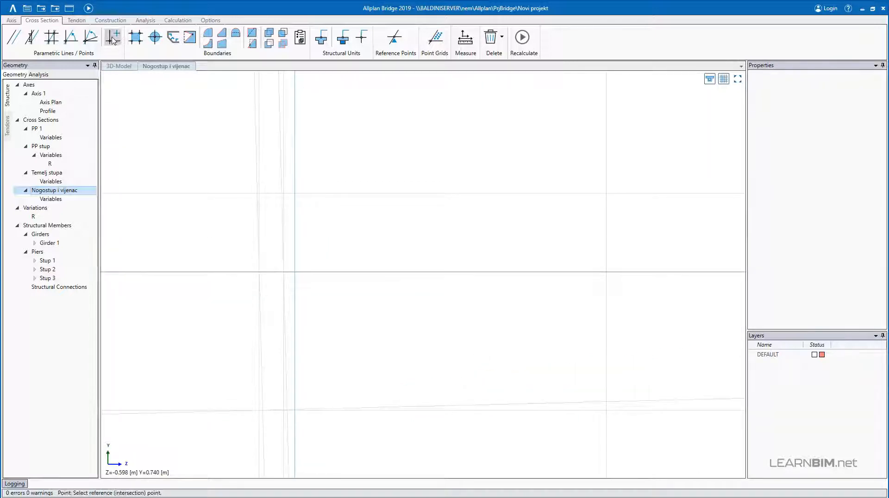
pyautogui.click(295, 272)
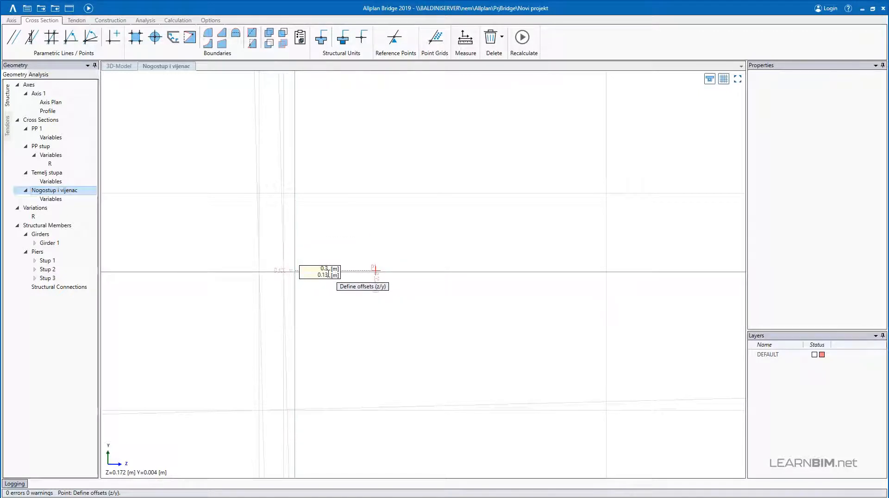
pyautogui.press('Return')
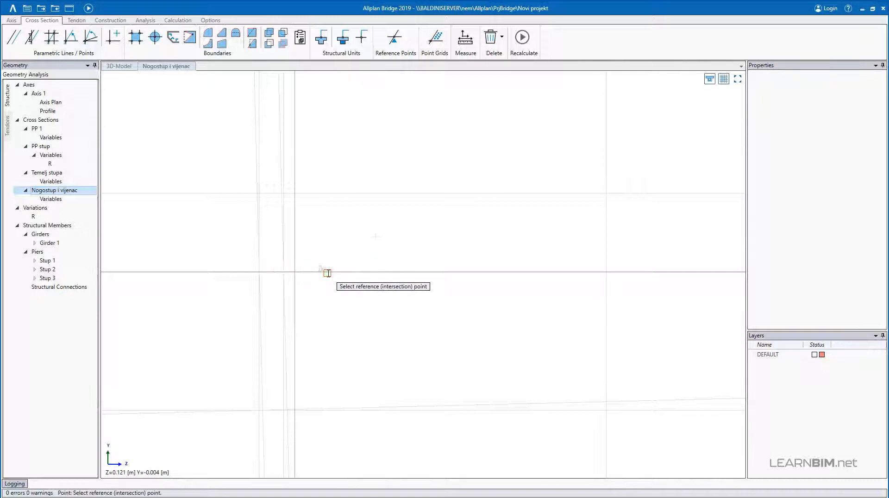
pyautogui.click(295, 272)
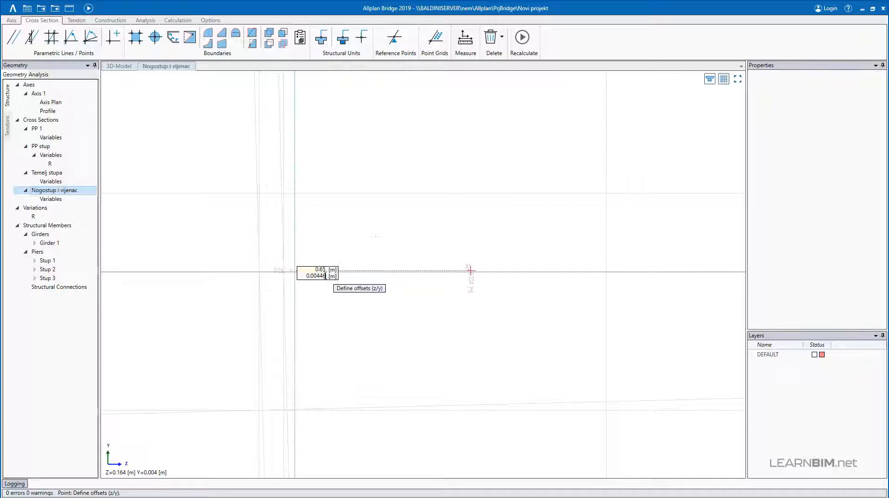
pyautogui.write('0.13')
pyautogui.press('Return')
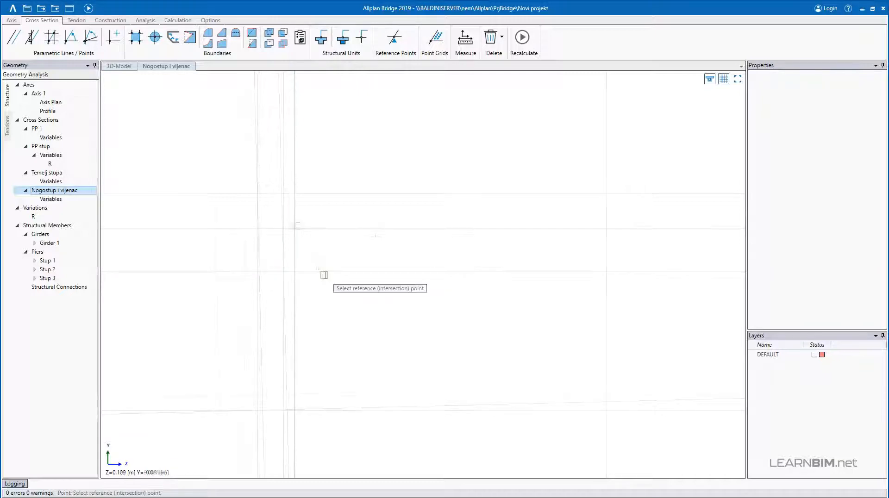
# Draw a closed L-shaped boundary through the line intersections, with a slab above the horizontal axis and a narrow leg descending on the left
pyautogui.click(634, 134)
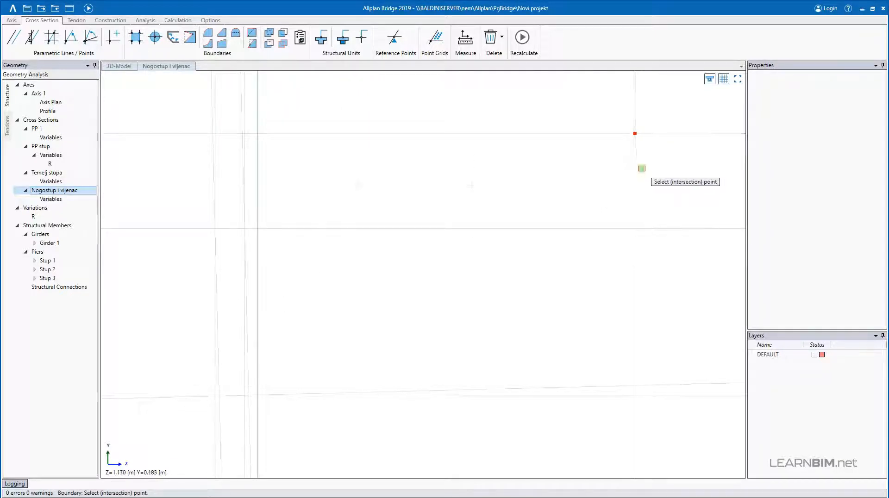
pyautogui.click(635, 228)
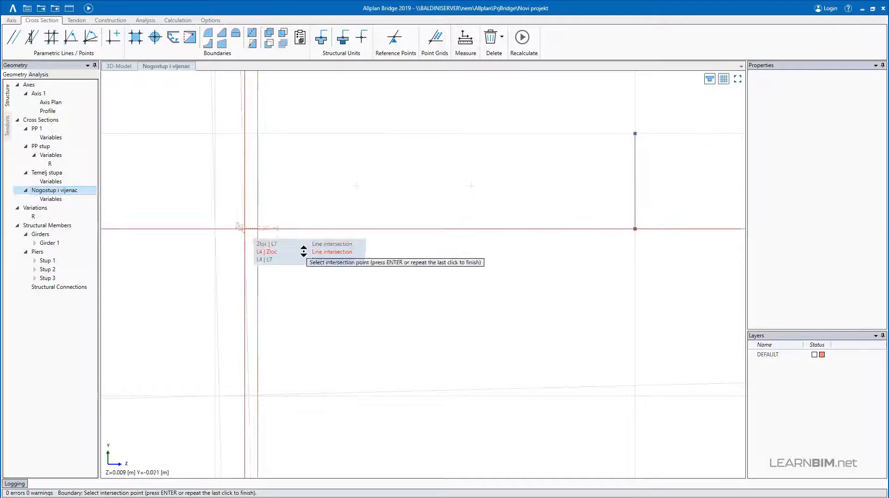
pyautogui.click(254, 230)
pyautogui.scroll(4, 248, 399)
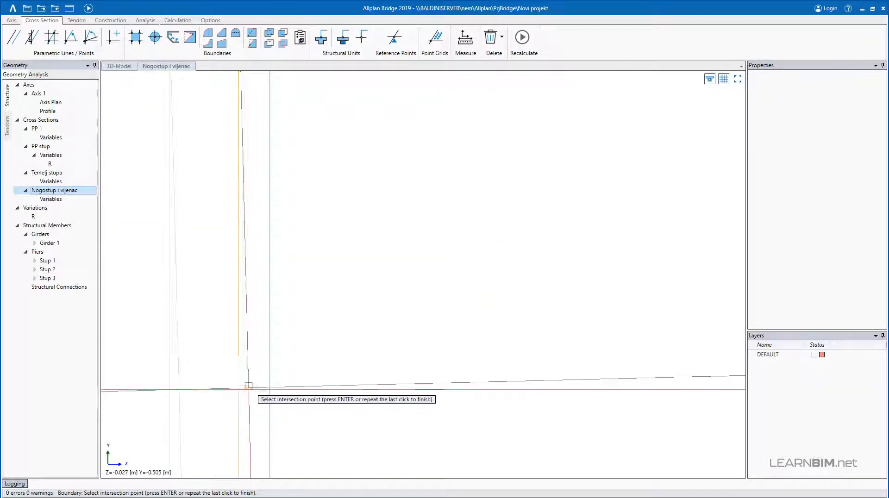
pyautogui.click(249, 389)
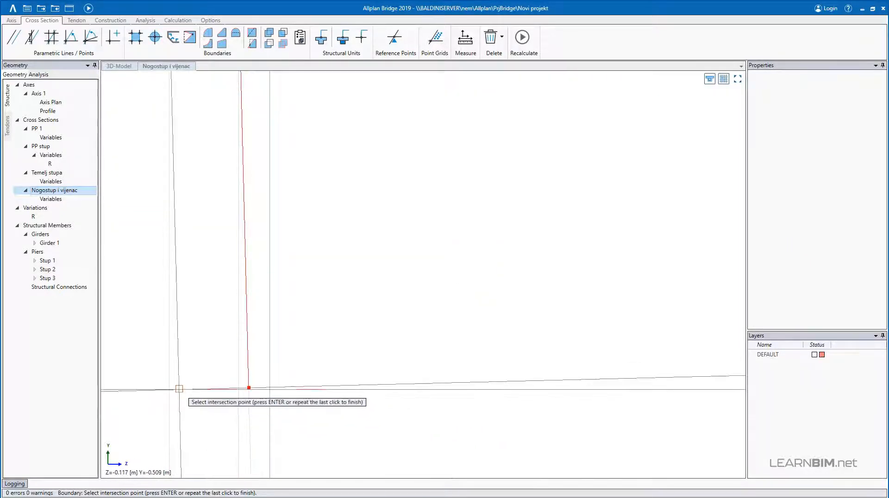
pyautogui.click(178, 388)
pyautogui.scroll(-3, 218, 421)
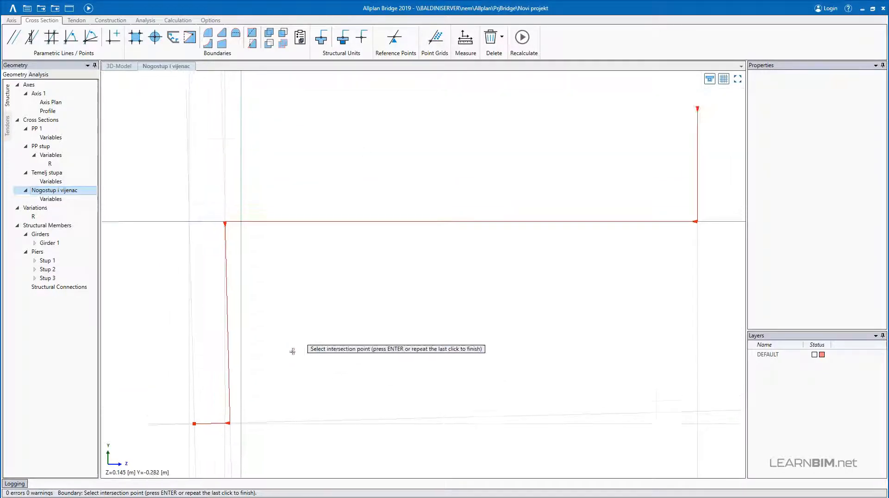
pyautogui.scroll(-2, 287, 361)
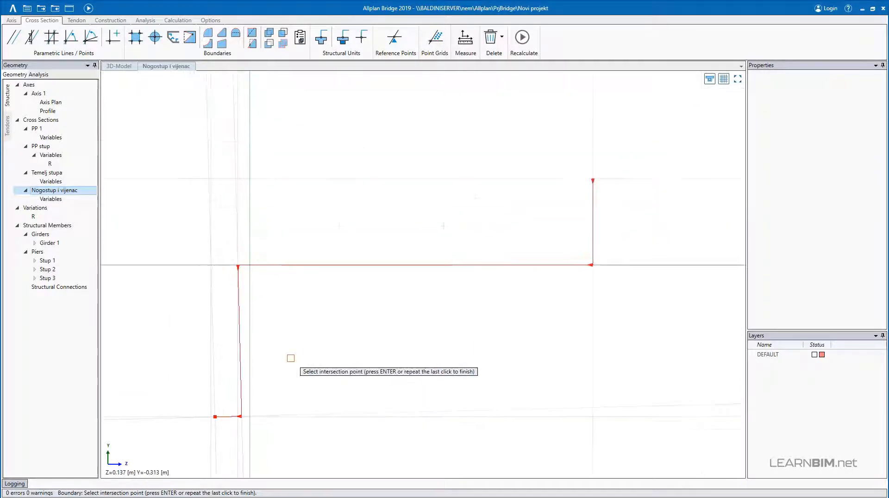
pyautogui.click(209, 179)
pyautogui.click(593, 178)
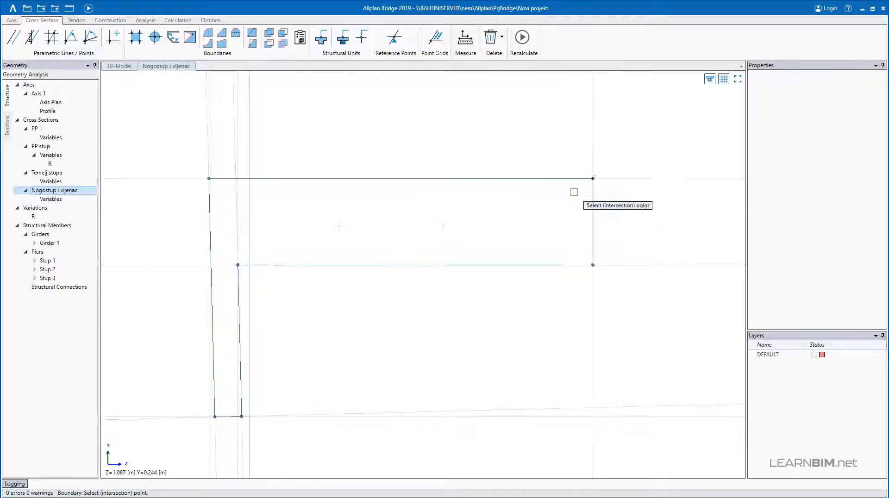
pyautogui.click(593, 179)
pyautogui.scroll(2, 324, 324)
pyautogui.press('Escape')
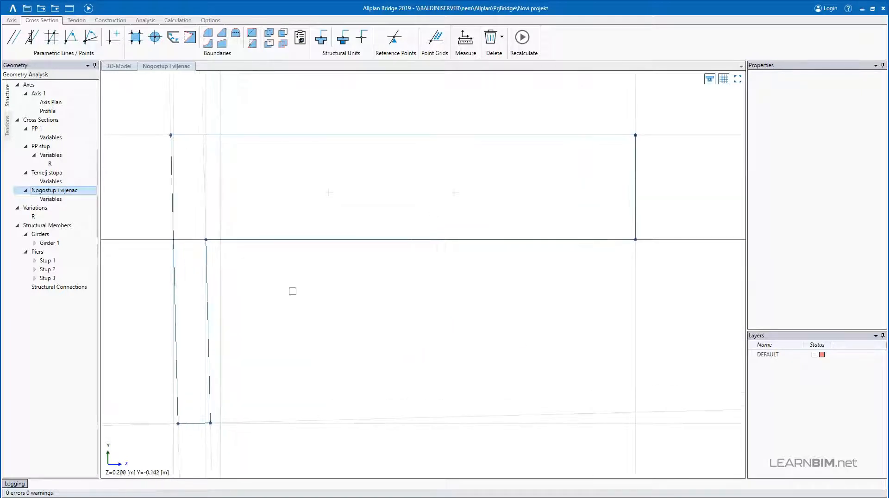
# Apply an asymmetric chamfer to the boundary's upper-left corner with distances of 0.03 m along the top and 0.4 m down the outer edge
pyautogui.click(171, 135)
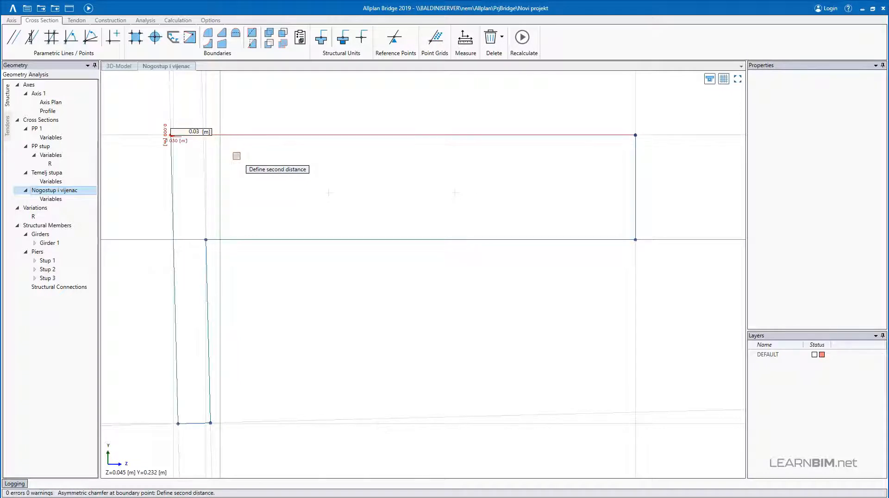
pyautogui.click(203, 183)
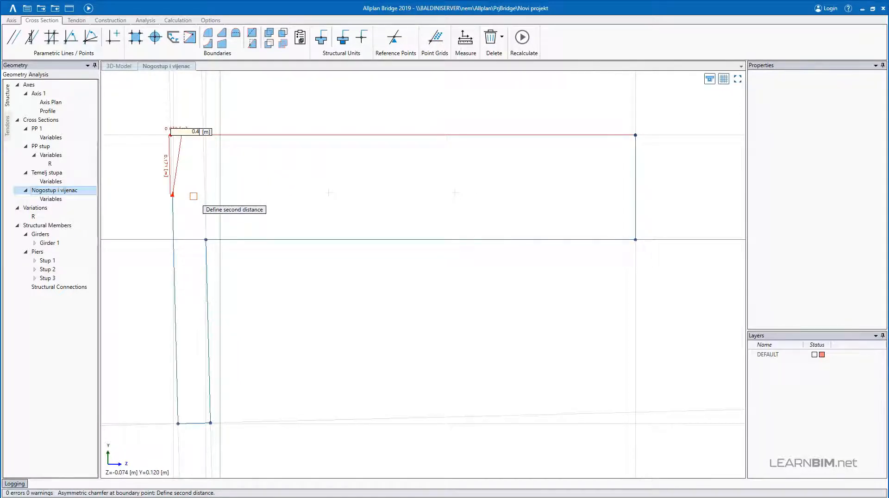
pyautogui.write('0.4')
pyautogui.press('Return')
pyautogui.click(262, 345)
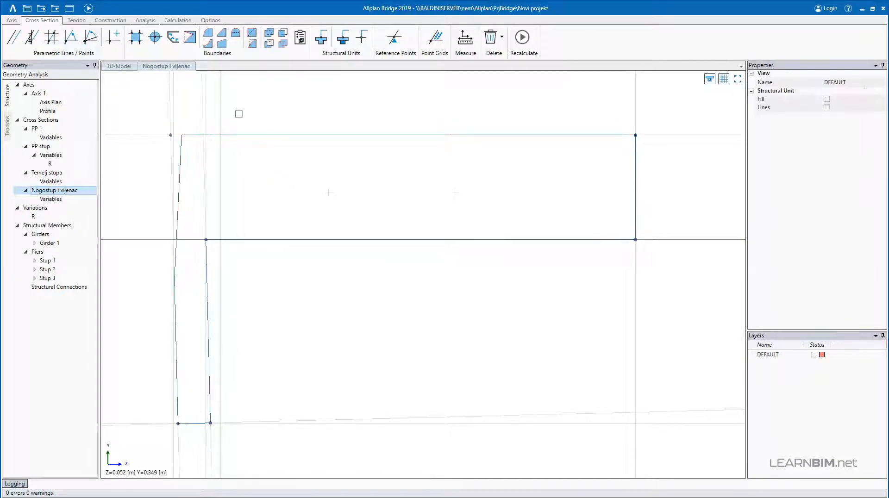
# Apply an asymmetric chamfer to the leg's lower-left corner with distances of 0.4 m up the outer edge and 0.03 m along the bottom
pyautogui.click(223, 46)
pyautogui.click(179, 422)
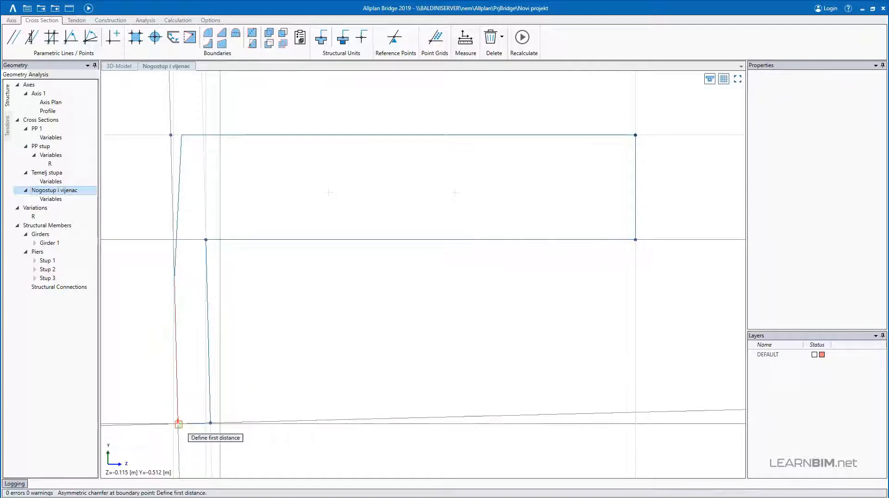
pyautogui.write('0.4')
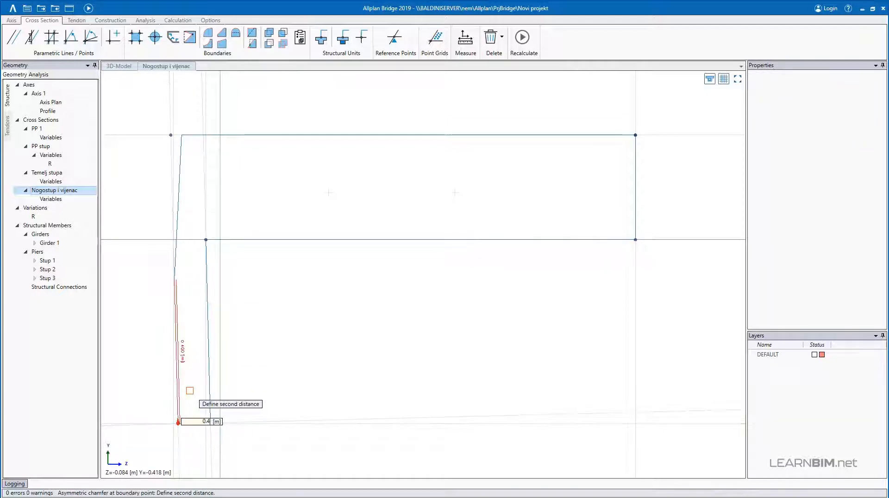
pyautogui.press('Return')
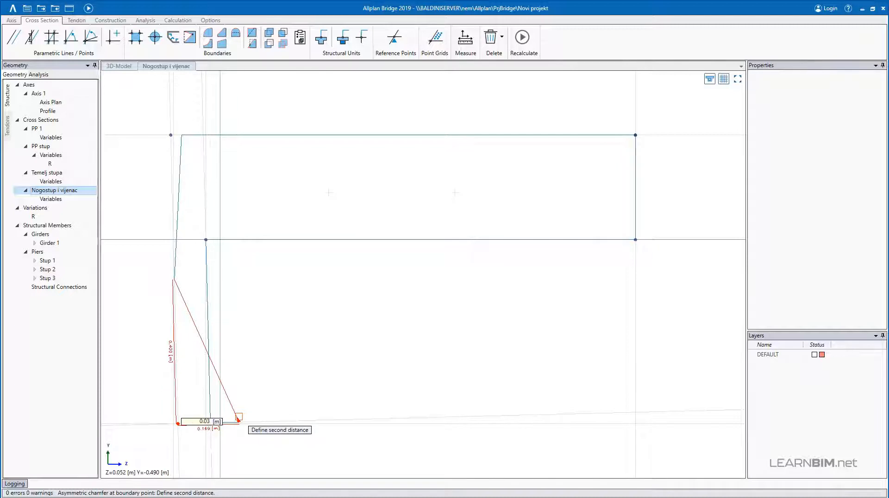
pyautogui.press('Return')
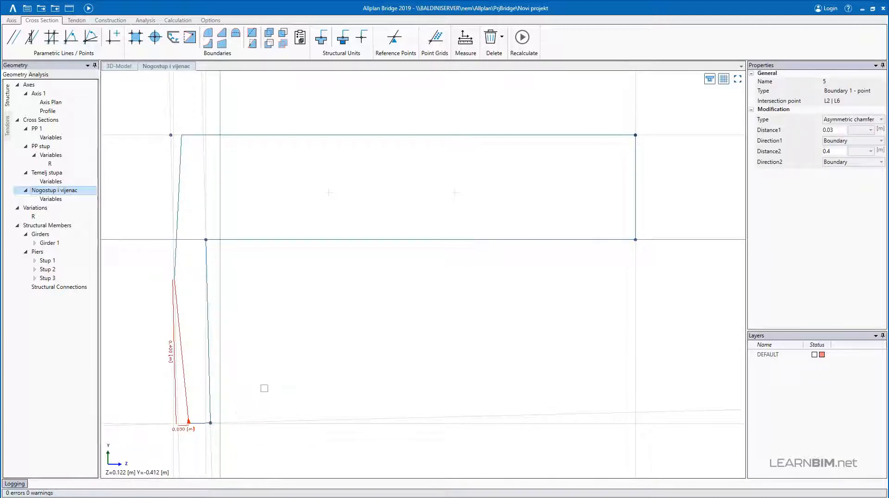
pyautogui.press('Escape')
# Apply an asymmetric chamfer to the boundary's upper-right corner with distances of 0.03 m along the top and 0.13 m down the outer edge
pyautogui.click(222, 46)
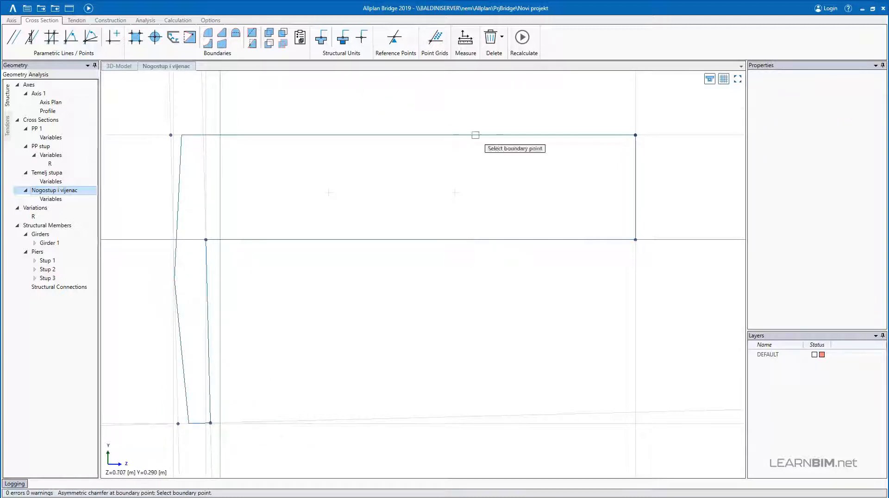
pyautogui.click(635, 134)
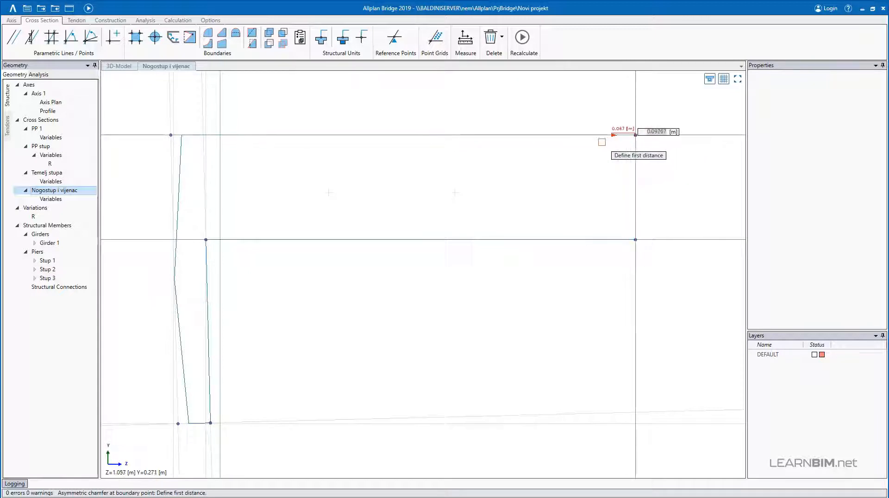
pyautogui.write('0.03')
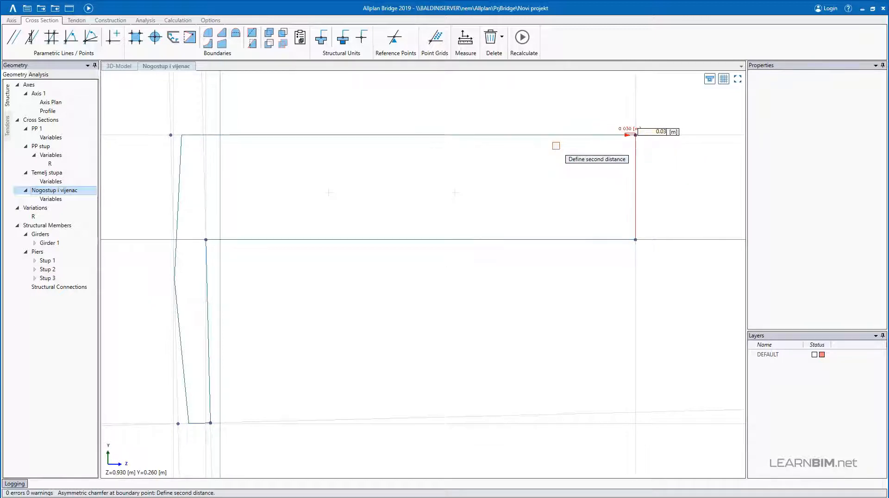
pyautogui.press('Return')
pyautogui.press('Return')
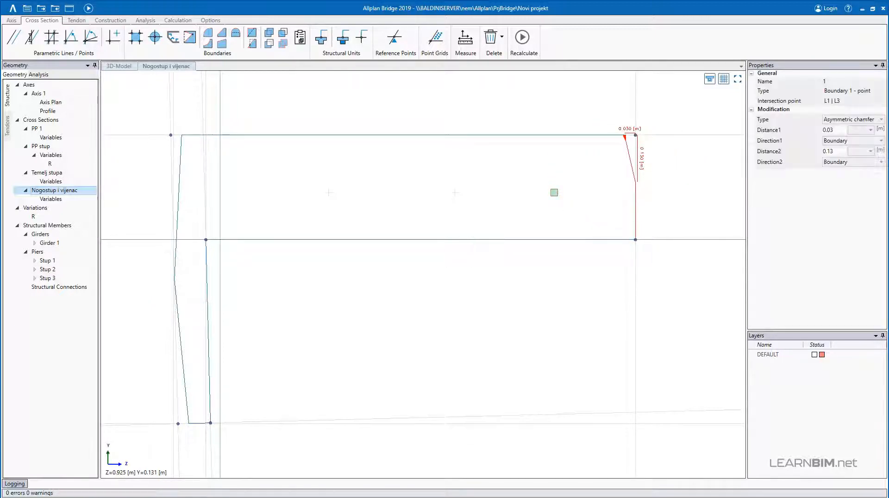
# Add a circular boundary of 0.05 m radius centred on each of the two parametric points in the slab
pyautogui.click(156, 40)
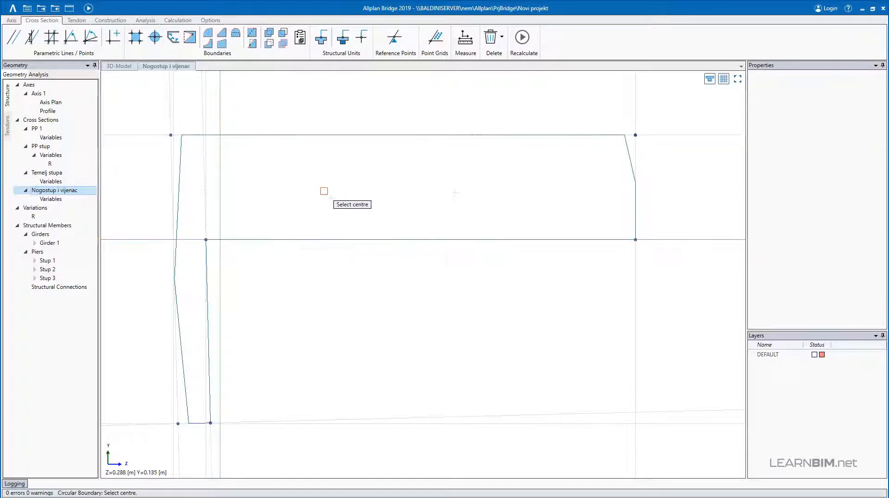
pyautogui.click(329, 192)
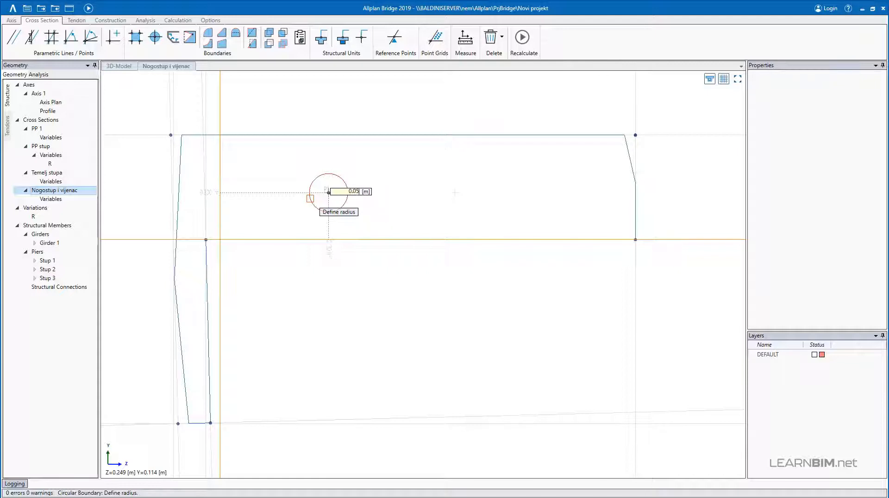
pyautogui.click(311, 198)
pyautogui.click(454, 192)
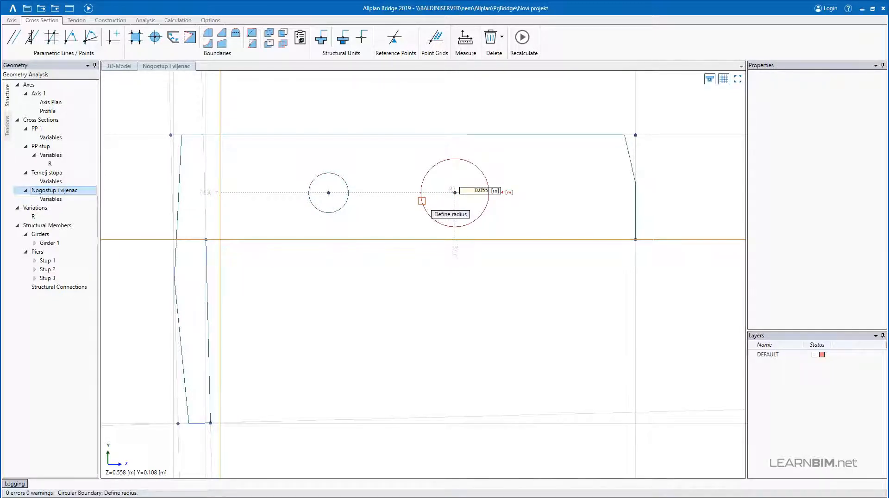
pyautogui.press('Return')
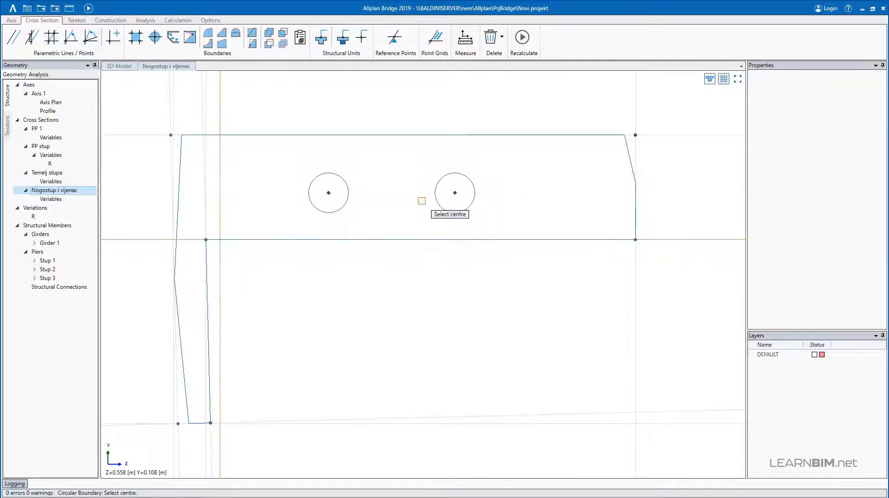
# Subtract both circular boundaries from the outer boundary and check the section's list of boundary combinations
pyautogui.click(283, 43)
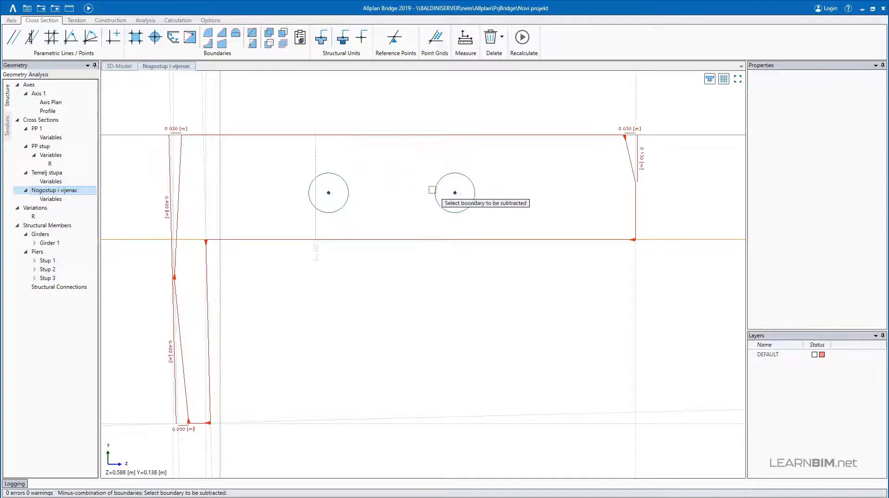
pyautogui.press('Escape')
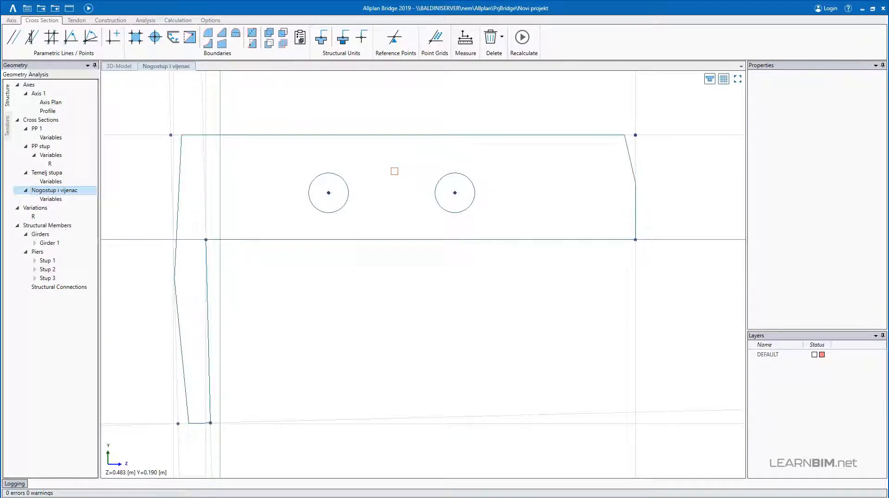
pyautogui.click(301, 41)
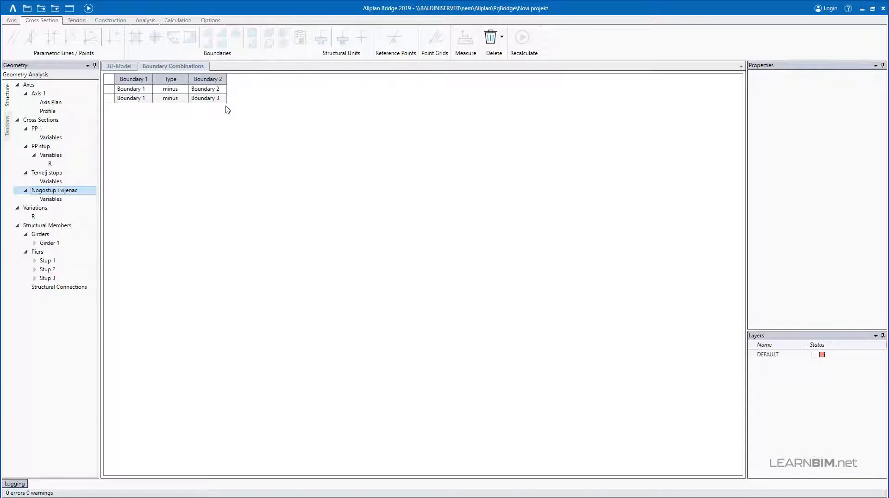
pyautogui.click(66, 188)
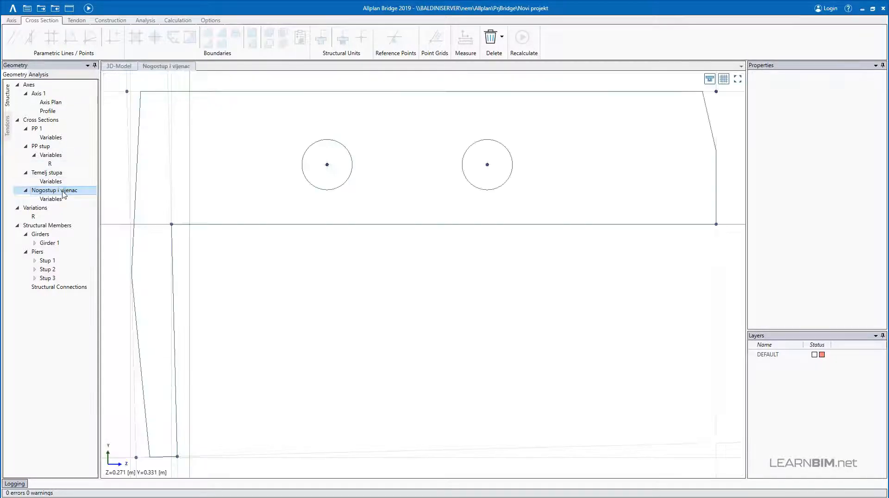
pyautogui.scroll(-2, 320, 281)
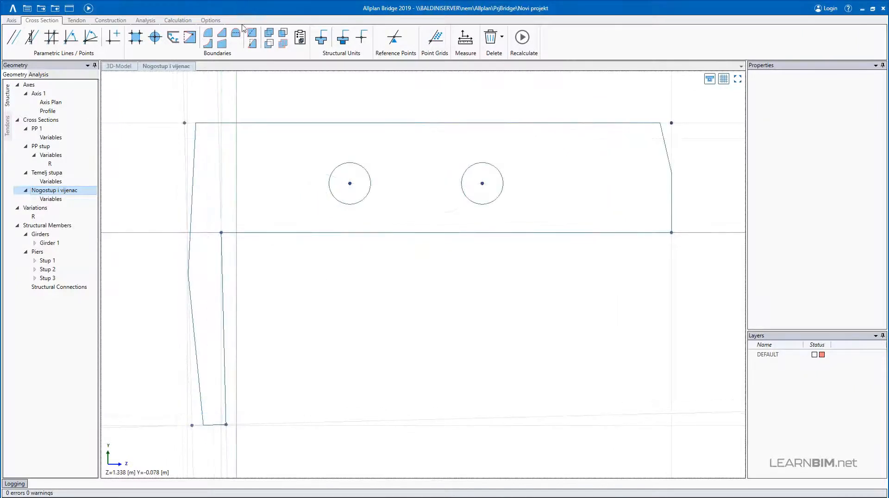
# Insert the Nogostup i vijenac outline into PP 1 as an external boundary at the deck's upper-left corner, slab above the deck and leg outside
pyautogui.click(37, 128)
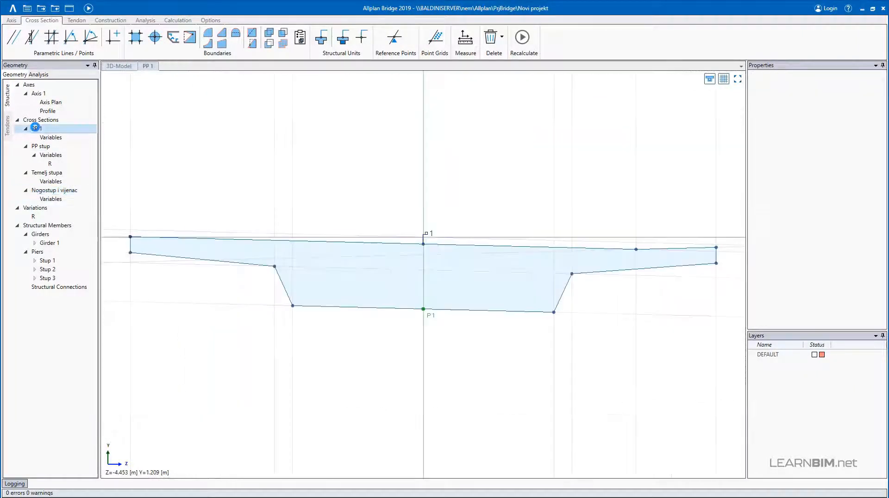
pyautogui.scroll(4, 112, 227)
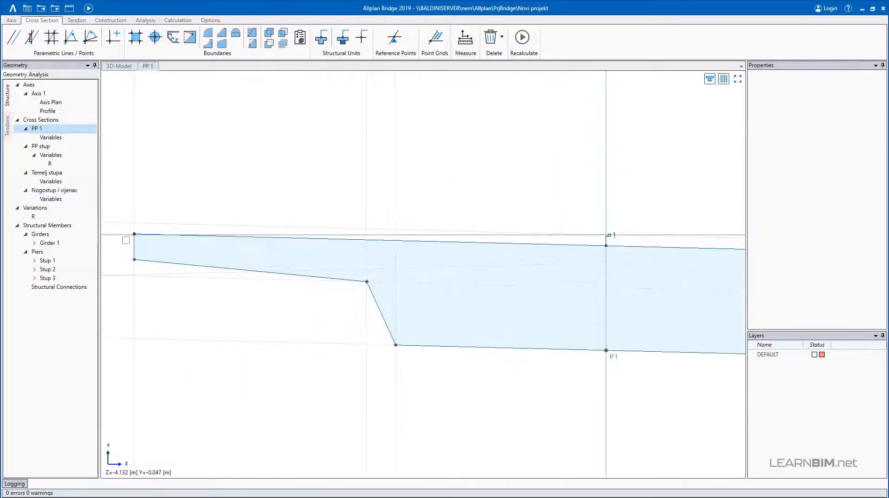
pyautogui.click(173, 39)
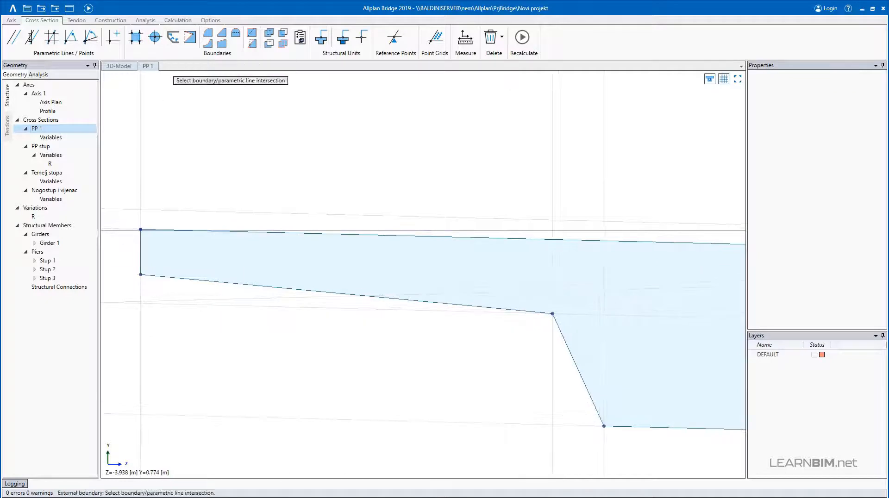
pyautogui.click(140, 227)
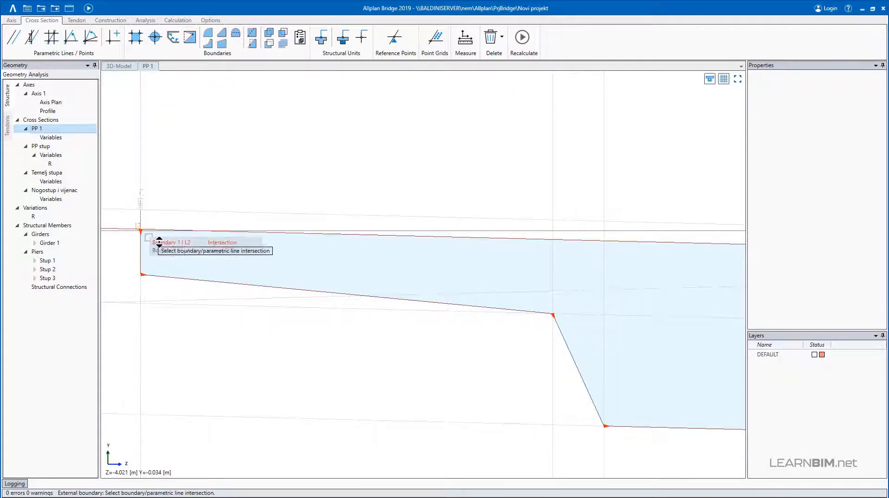
pyautogui.click(172, 252)
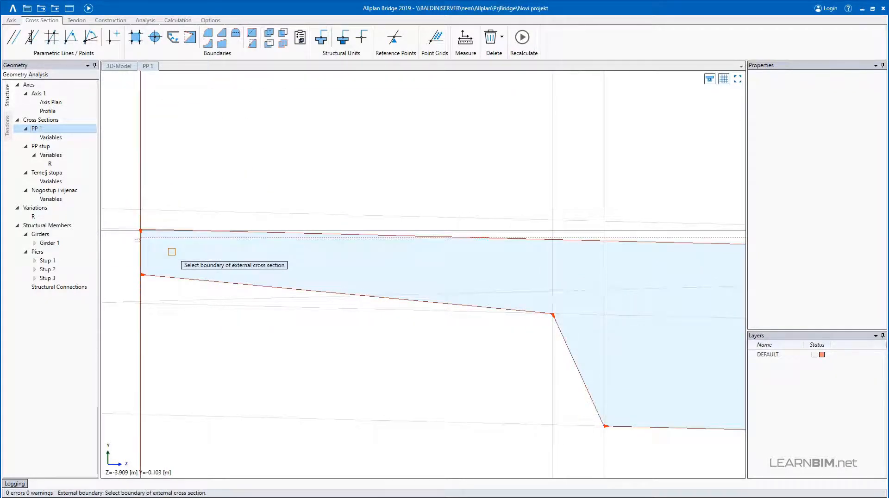
pyautogui.click(65, 190)
pyautogui.click(307, 91)
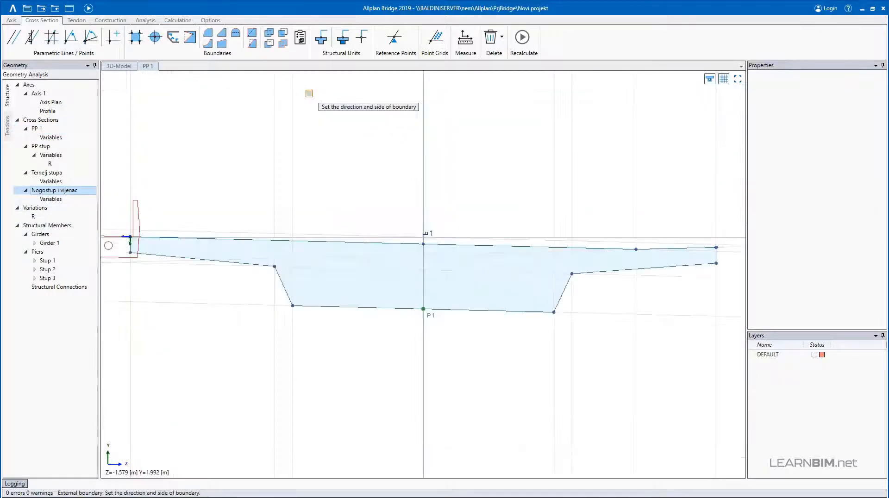
pyautogui.click(190, 200)
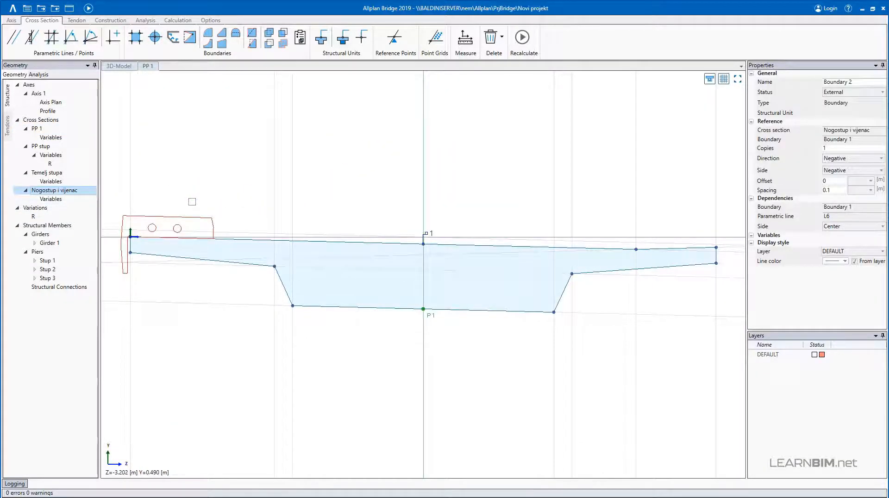
# Insert the Nogostup i vijenac outline into PP 1 as a mirrored external boundary at the deck's upper-right corner, with the slab above the deck
pyautogui.click(41, 129)
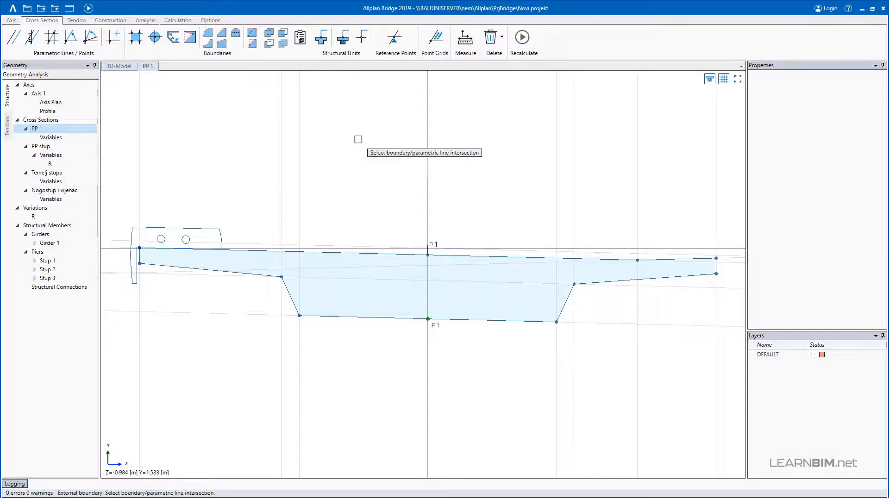
pyautogui.scroll(2, 730, 260)
pyautogui.scroll(2, 730, 261)
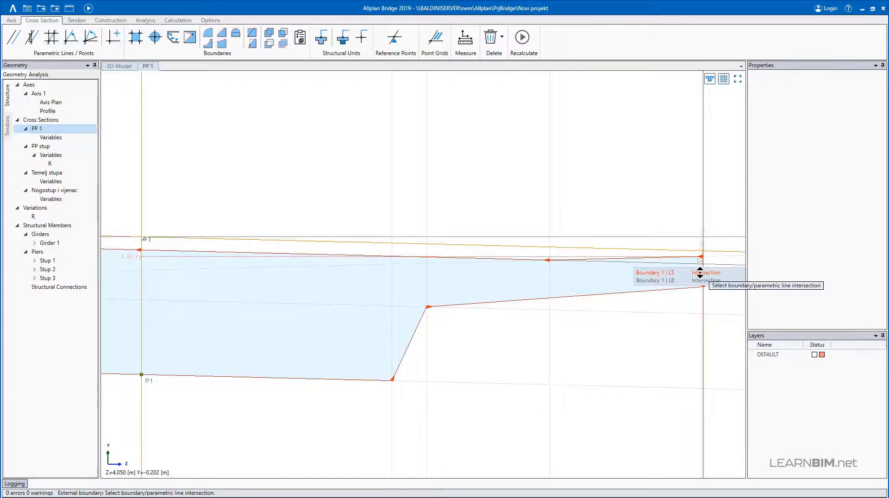
pyautogui.click(703, 257)
pyautogui.click(69, 190)
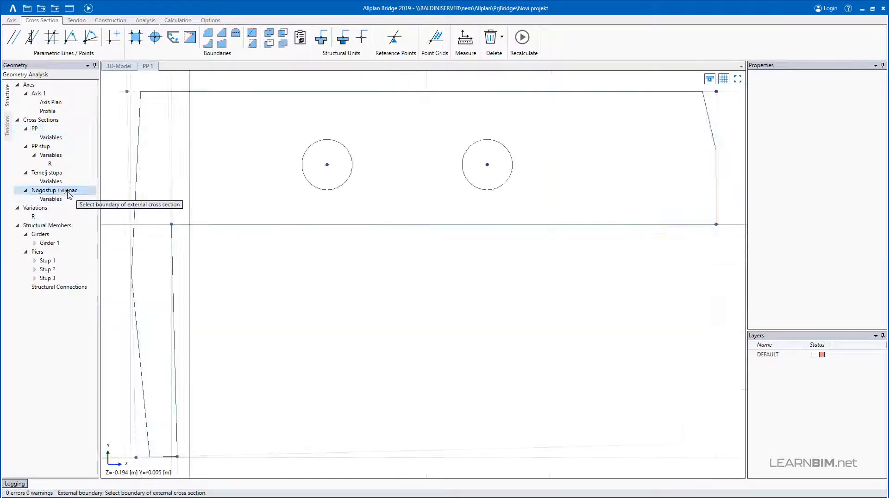
pyautogui.click(490, 92)
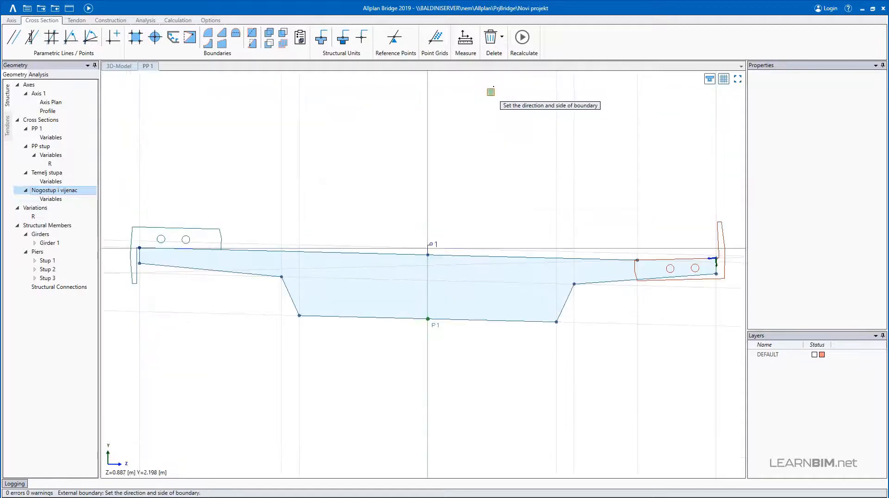
pyautogui.click(576, 212)
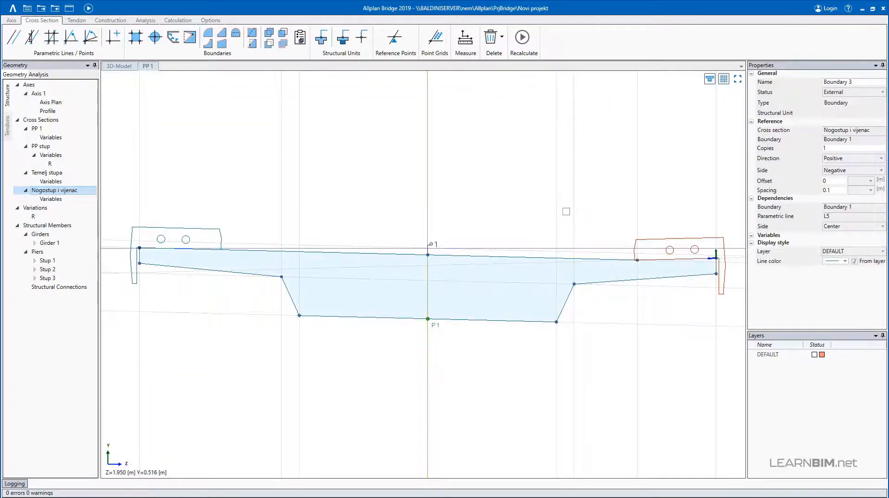
pyautogui.press('Escape')
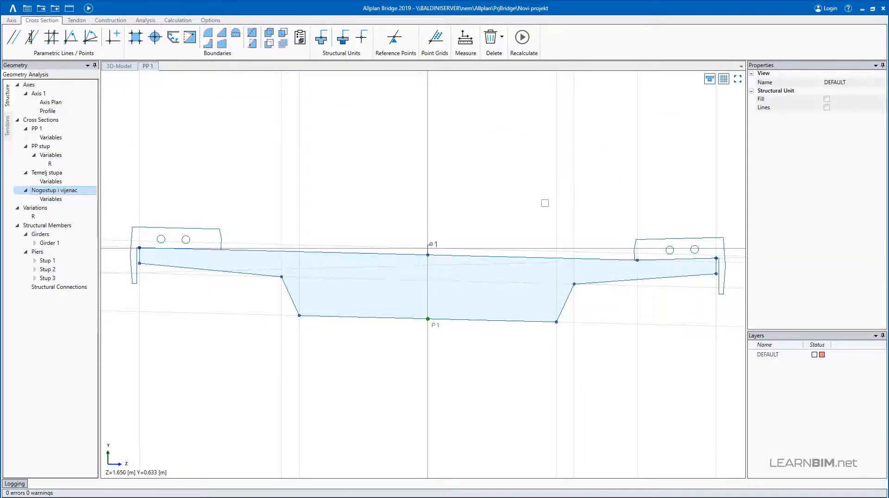
# Create a second beam structural unit where the vertical axis meets the deck's top line and assign both footway boundaries to it
pyautogui.click(270, 34)
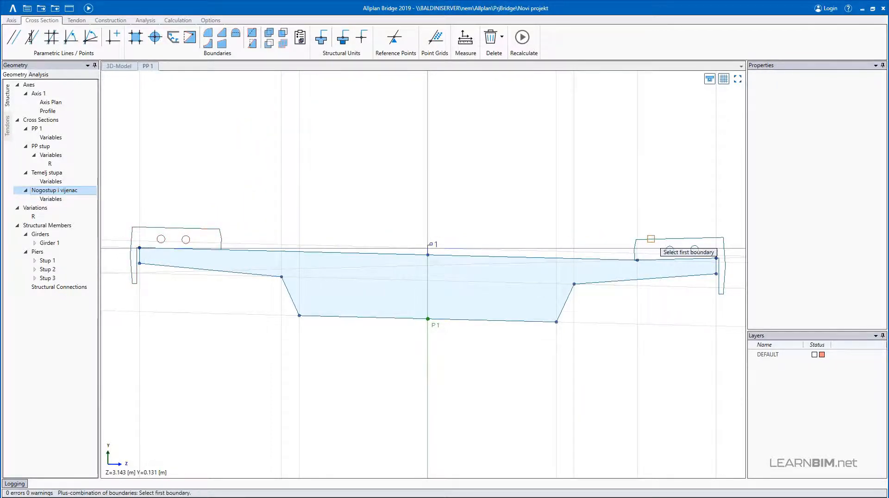
pyautogui.press('Escape')
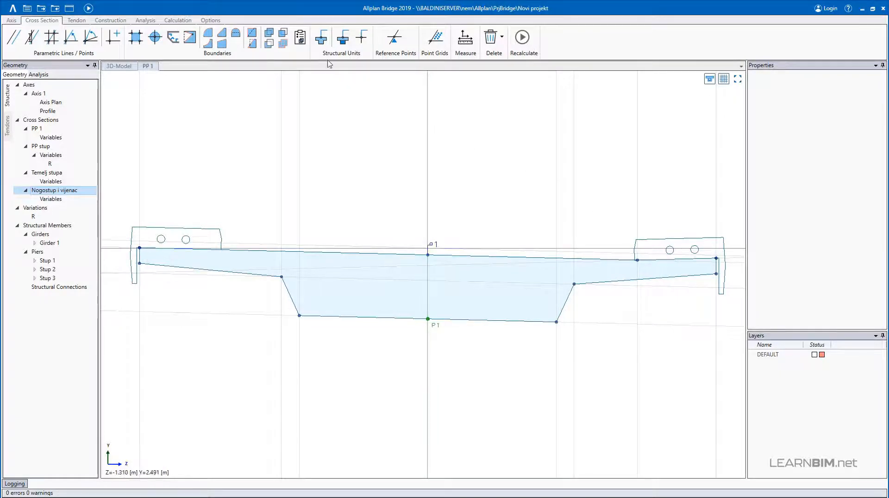
pyautogui.click(321, 38)
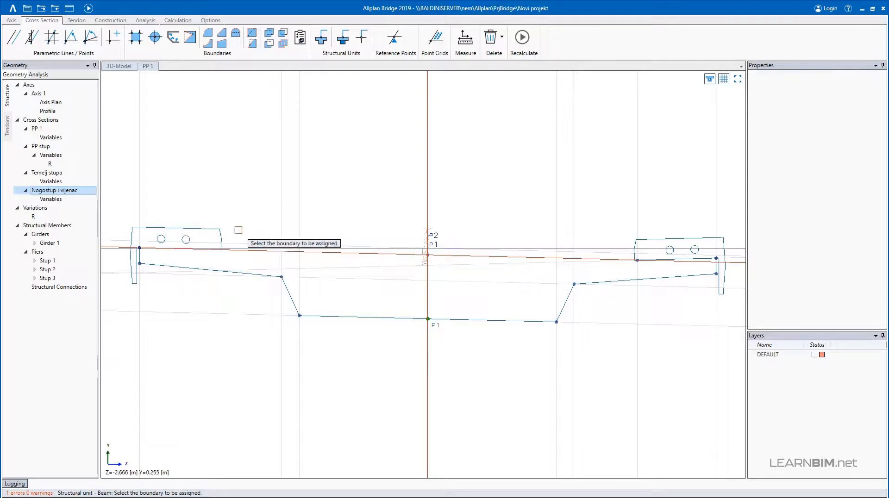
pyautogui.click(196, 230)
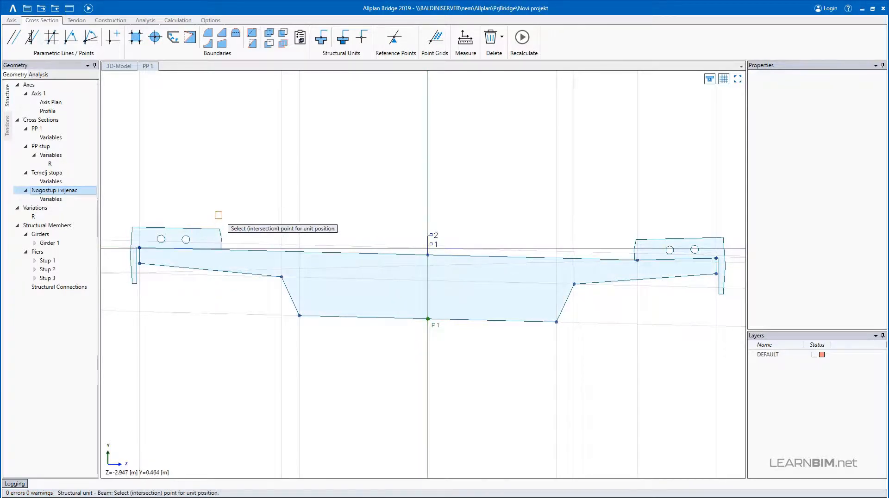
pyautogui.press('Escape')
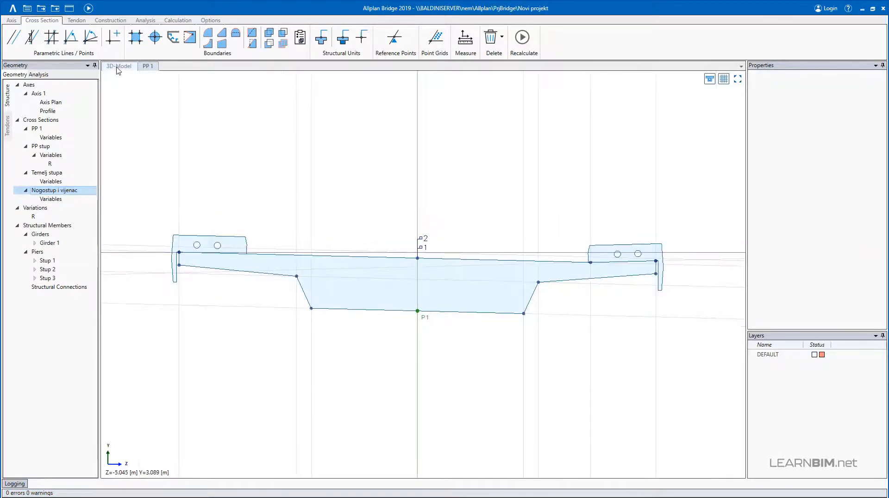
# Recalculate the bridge model and examine the footways along the deck edges in the 3D model
pyautogui.click(117, 68)
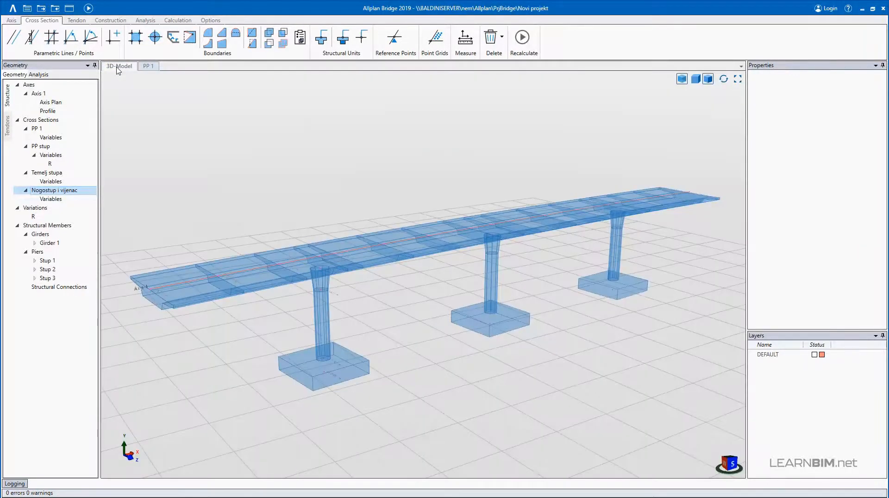
pyautogui.click(88, 8)
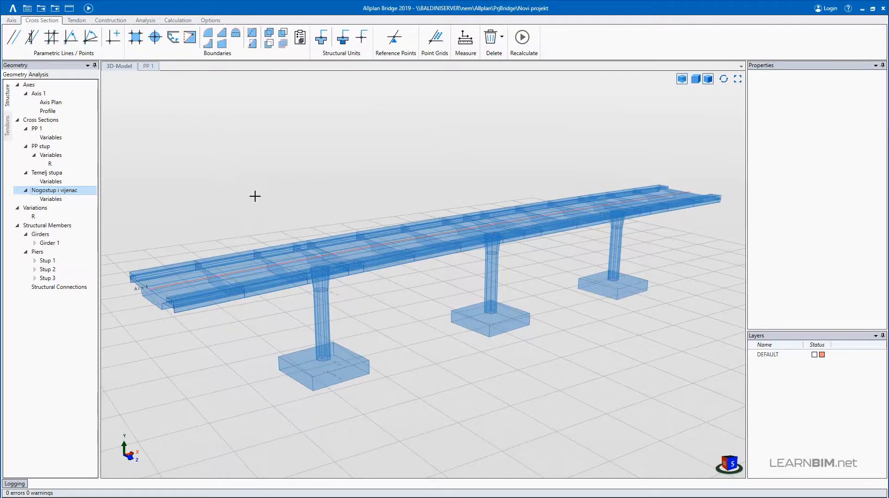
pyautogui.keyDown('shift'); pyautogui.moveTo(254, 196); pyautogui.dragTo(423, 197, button='middle'); pyautogui.keyUp('shift')
pyautogui.scroll(1, 244, 288)
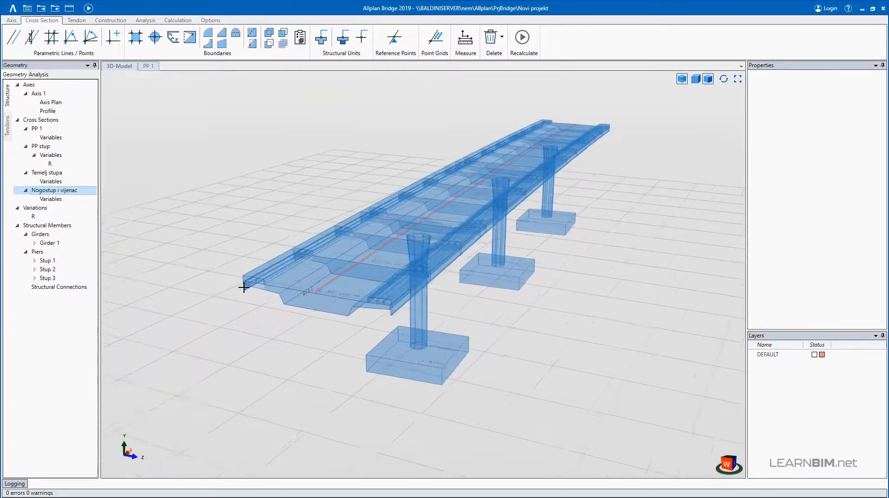
pyautogui.scroll(8, 244, 287)
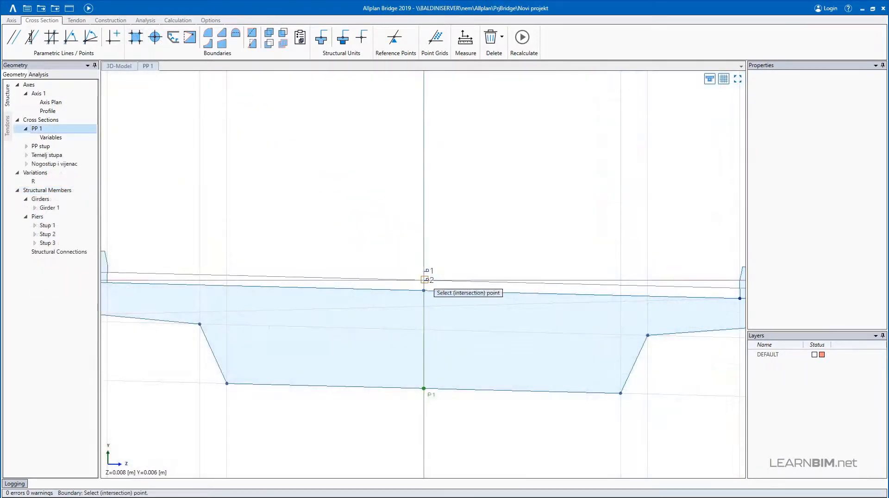
# Draw a closed boundary for the road surfacing in PP 1, between the deck's top line and the parallel line above, spanning footway to footway
pyautogui.click(424, 280)
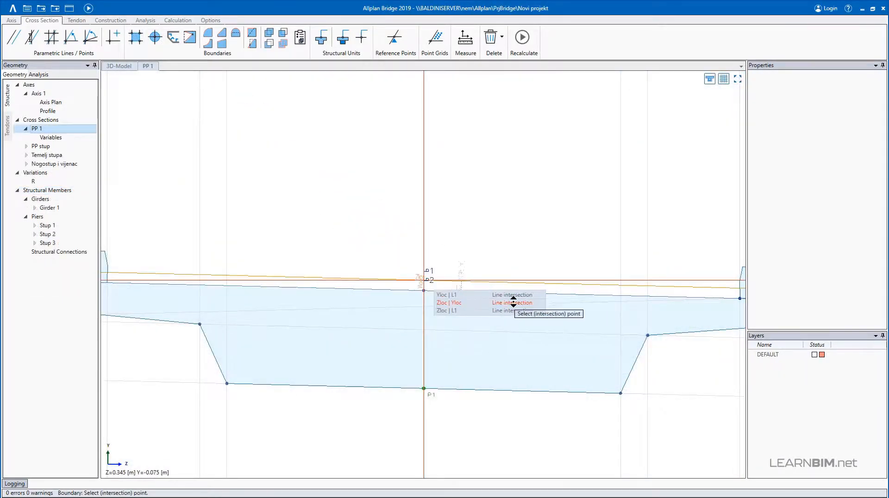
pyautogui.click(740, 296)
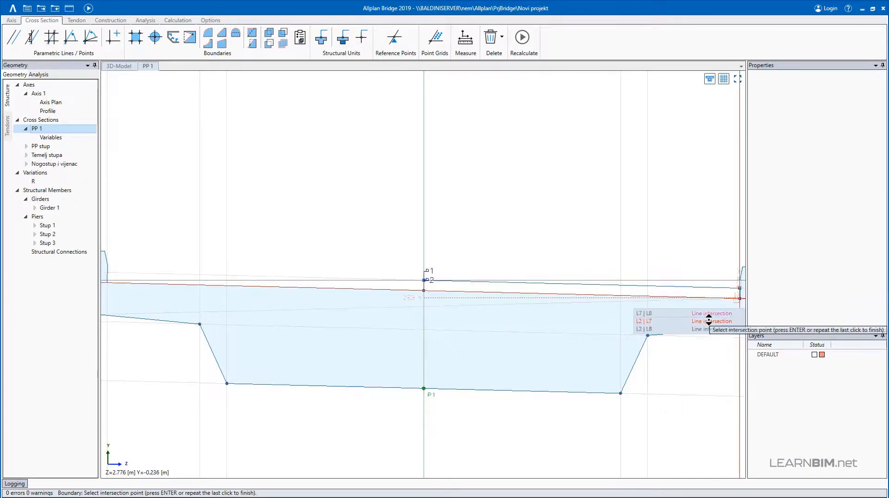
pyautogui.click(709, 321)
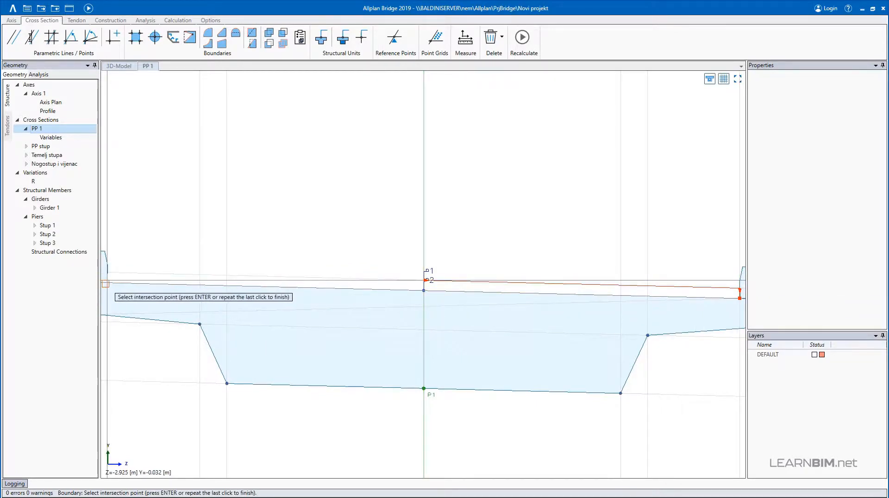
pyautogui.click(106, 283)
pyautogui.click(175, 304)
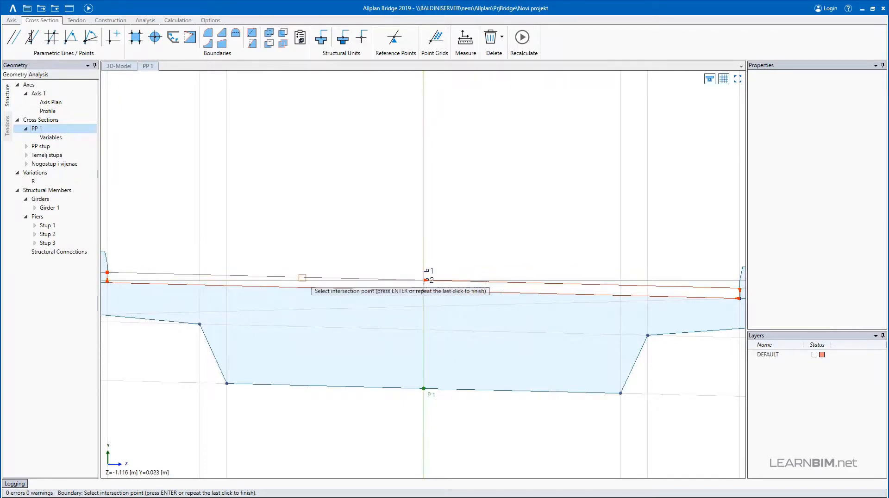
pyautogui.click(424, 280)
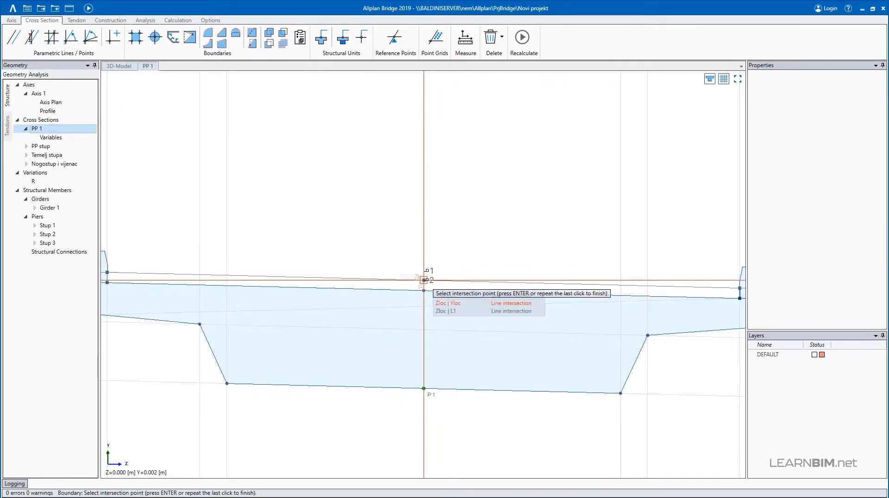
pyautogui.click(500, 303)
pyautogui.press('Return')
# Create a third beam structural unit where the vertical axis meets the deck's top line and assign the surfacing boundary to it
pyautogui.click(328, 46)
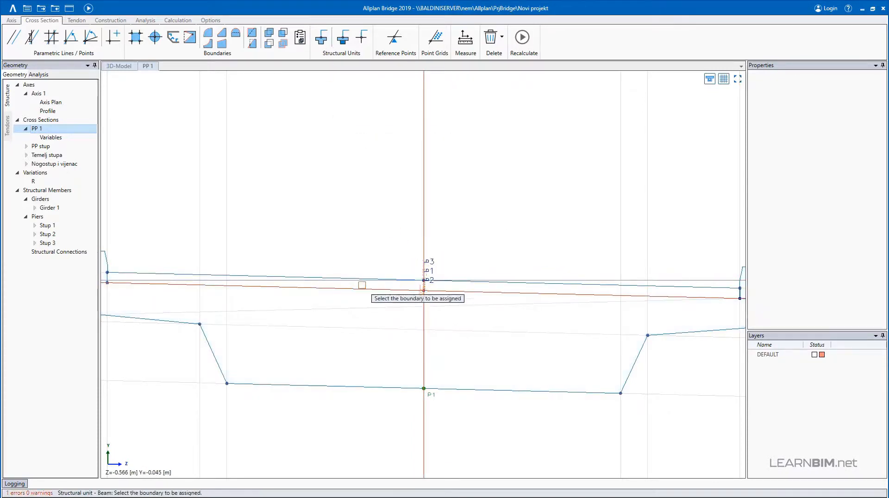
pyautogui.click(153, 273)
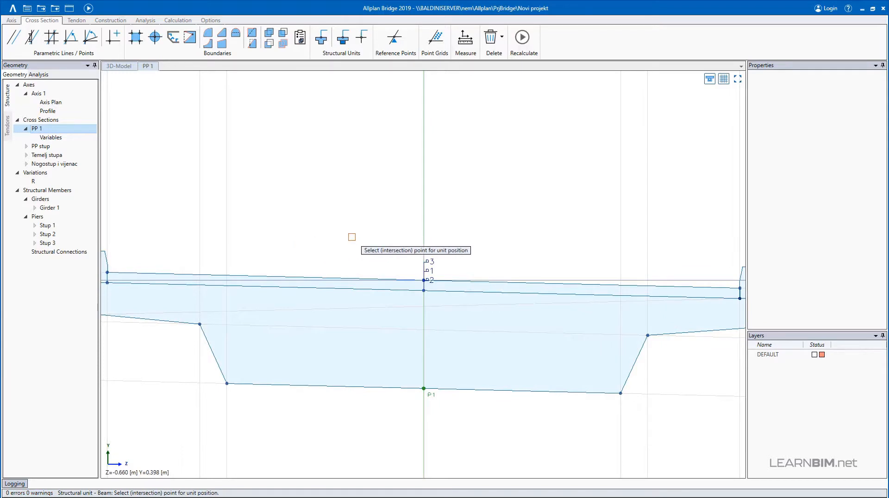
pyautogui.press('Escape')
# Recalculate the bridge and examine the surfacing layer between the footways in the 3D model
pyautogui.scroll(-1, 352, 237)
pyautogui.click(115, 66)
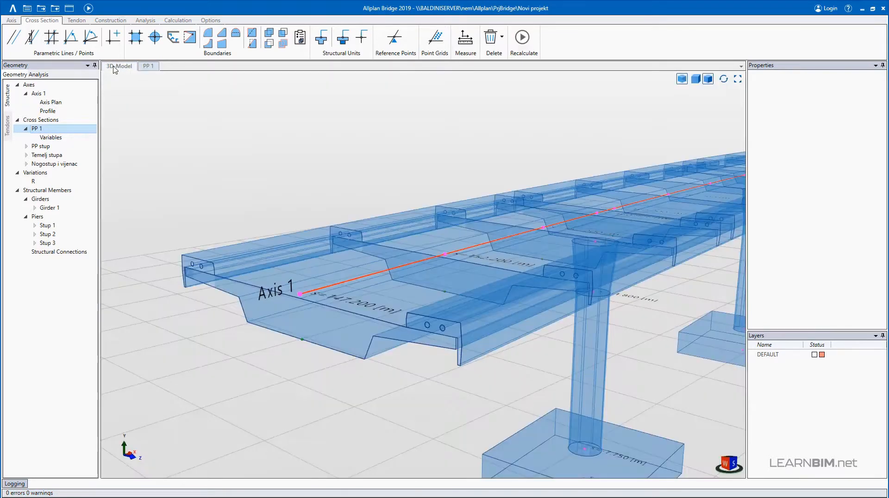
pyautogui.click(92, 9)
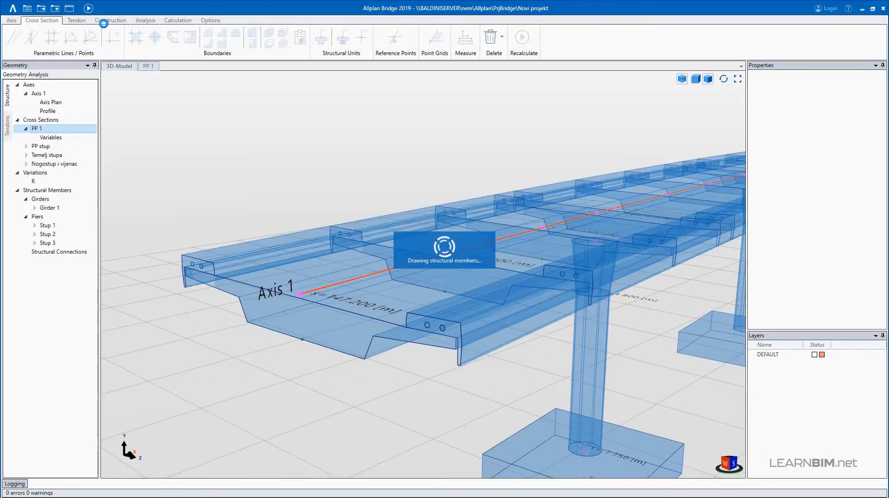
pyautogui.scroll(3, 248, 292)
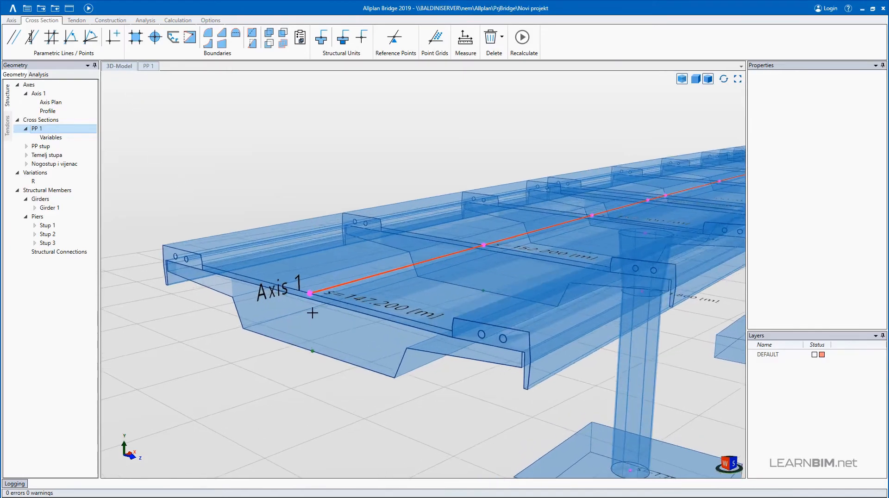